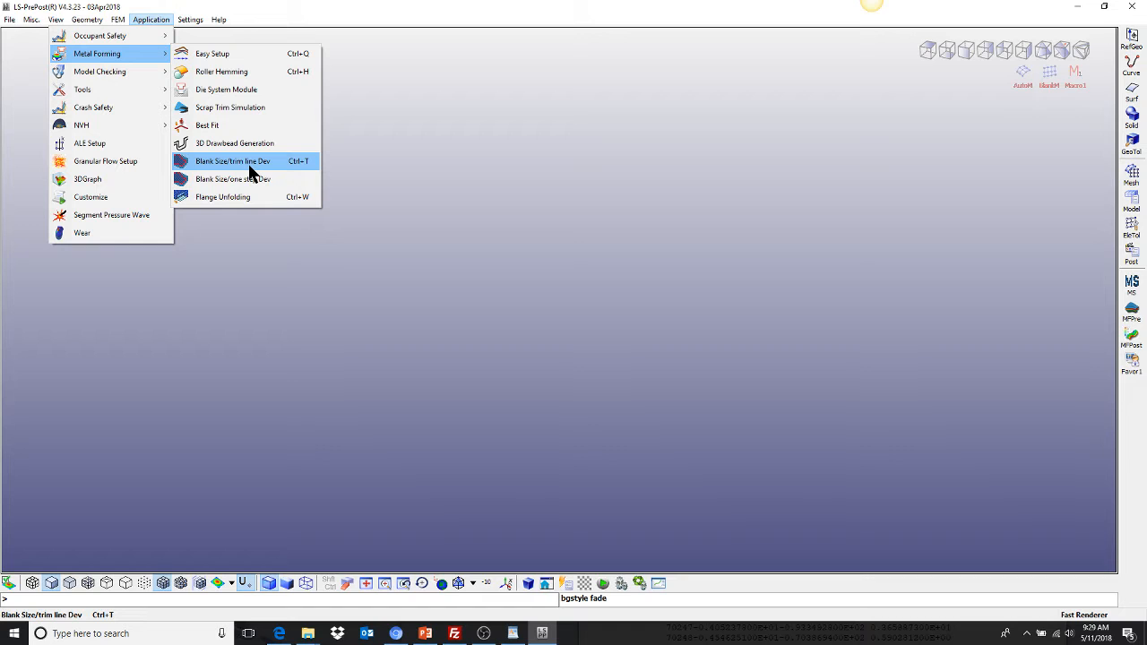
- Start the metal forming Blank Size/Trim Line development tool and import 4 2-6_op10.dynain as the initial blank mesh
left_click(250, 165)
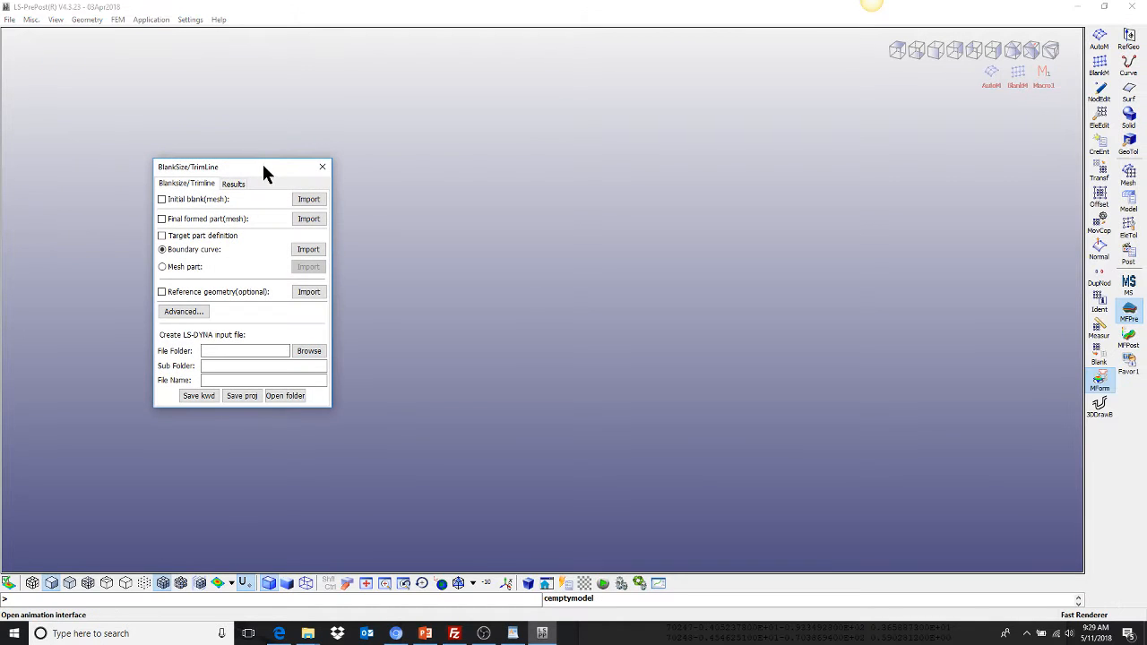
left_click_drag(263, 168, 277, 90)
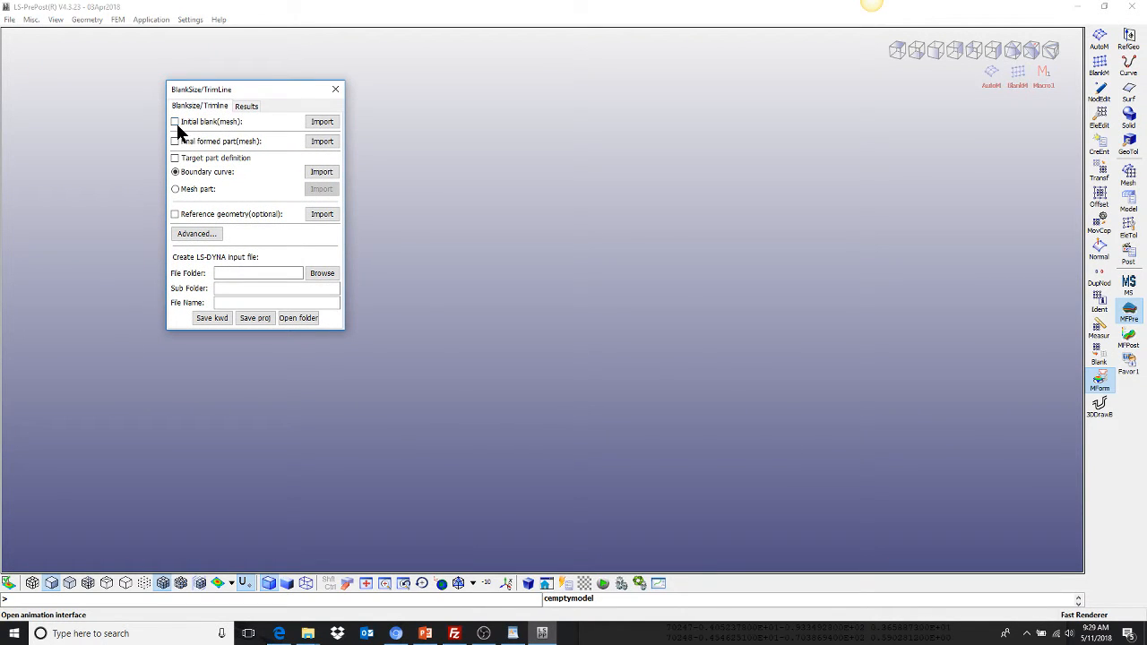
left_click(323, 120)
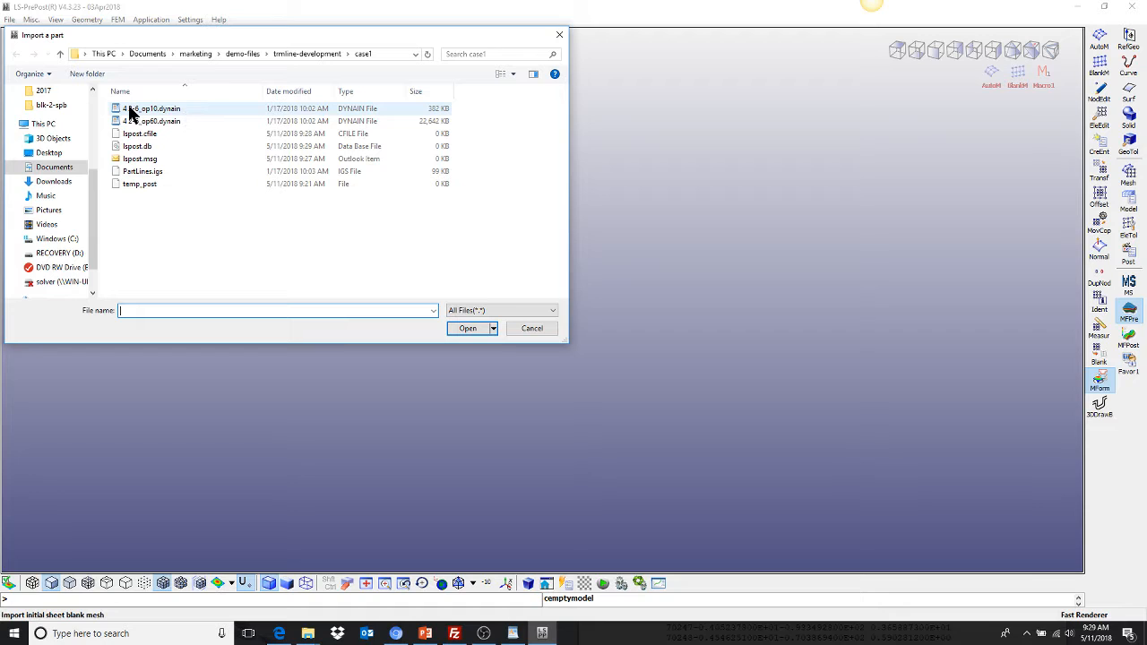
left_click(175, 111)
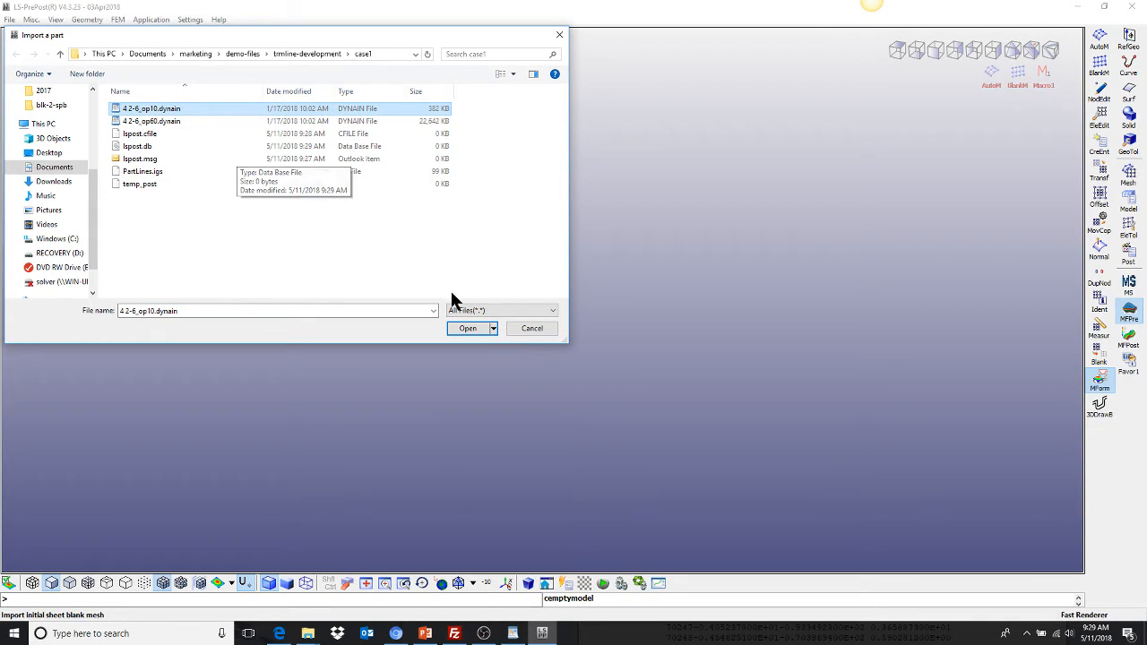
left_click(473, 331)
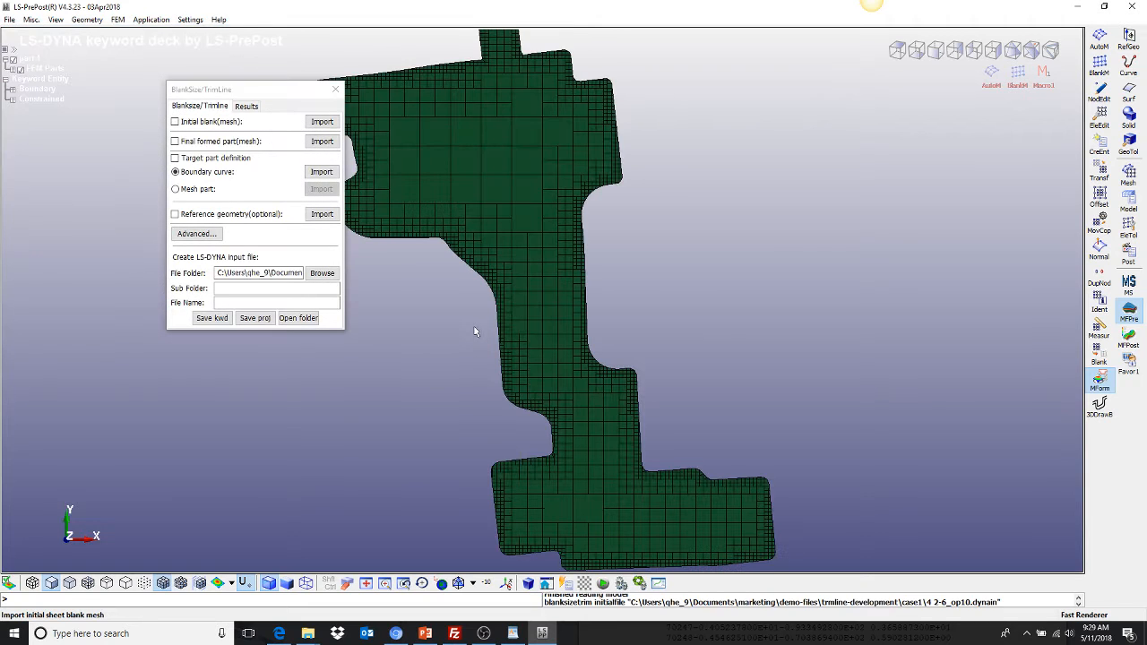
- Import 4 2-6_op60.dynain as the final formed part mesh
left_click_drag(584, 363, 620, 242, "ctrl")
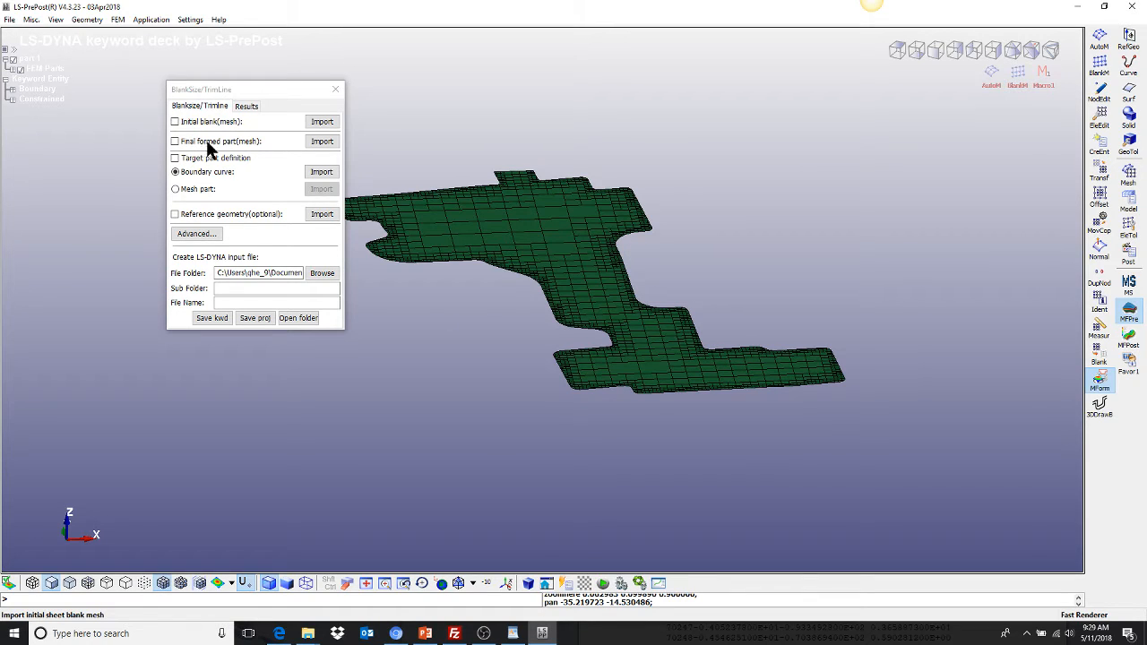
left_click(326, 139)
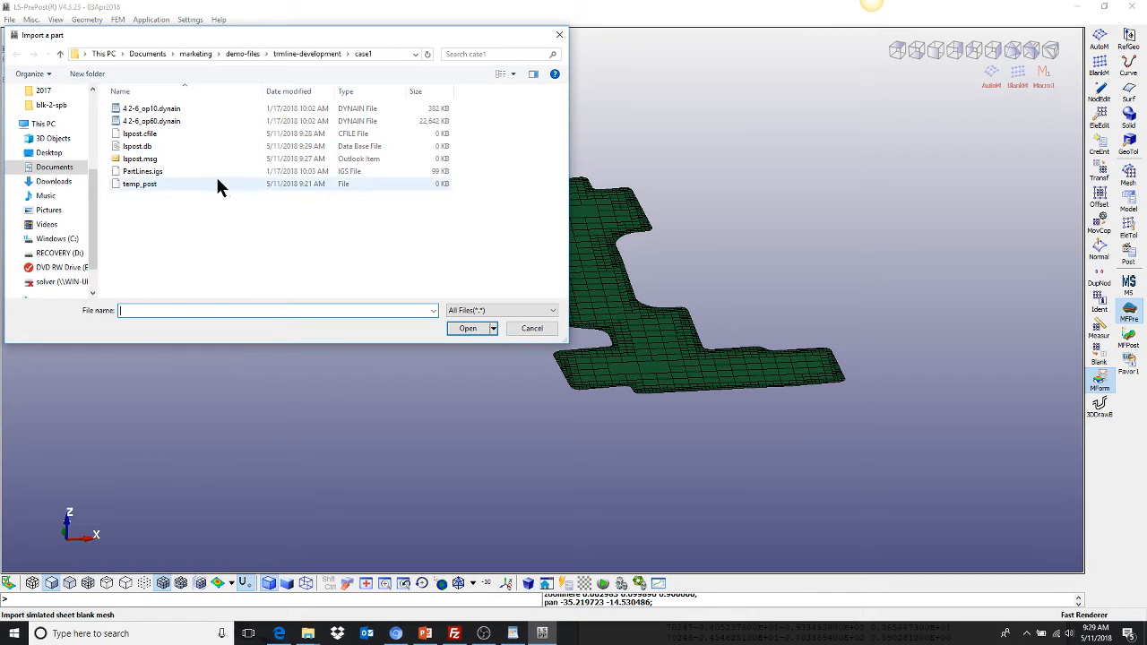
left_click(169, 122)
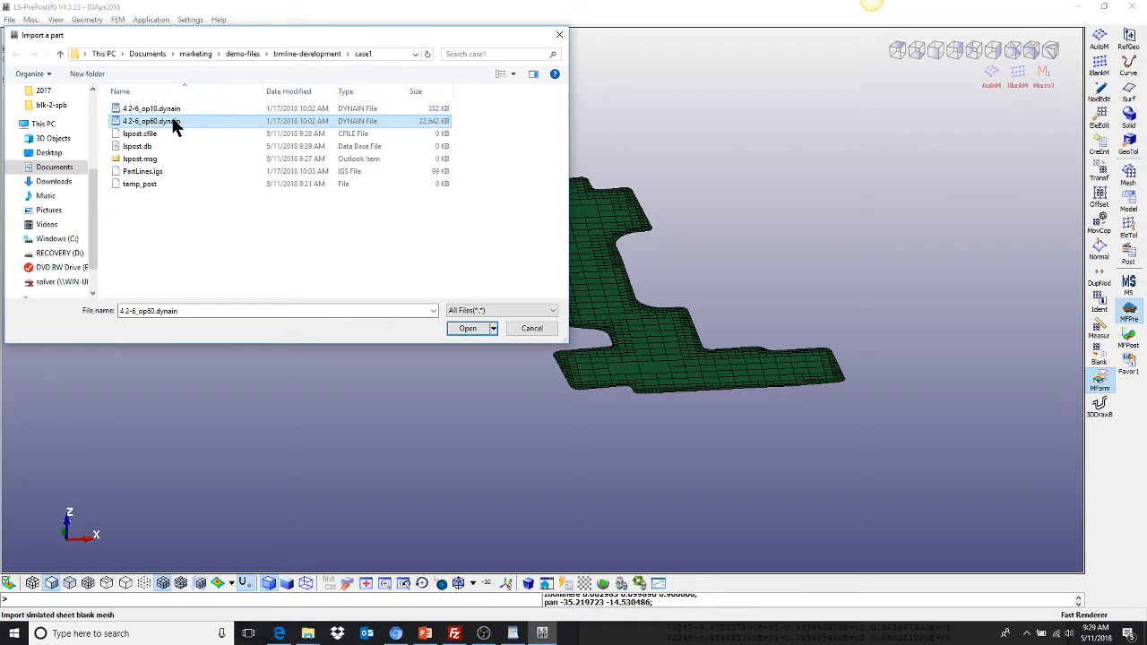
left_click(545, 310)
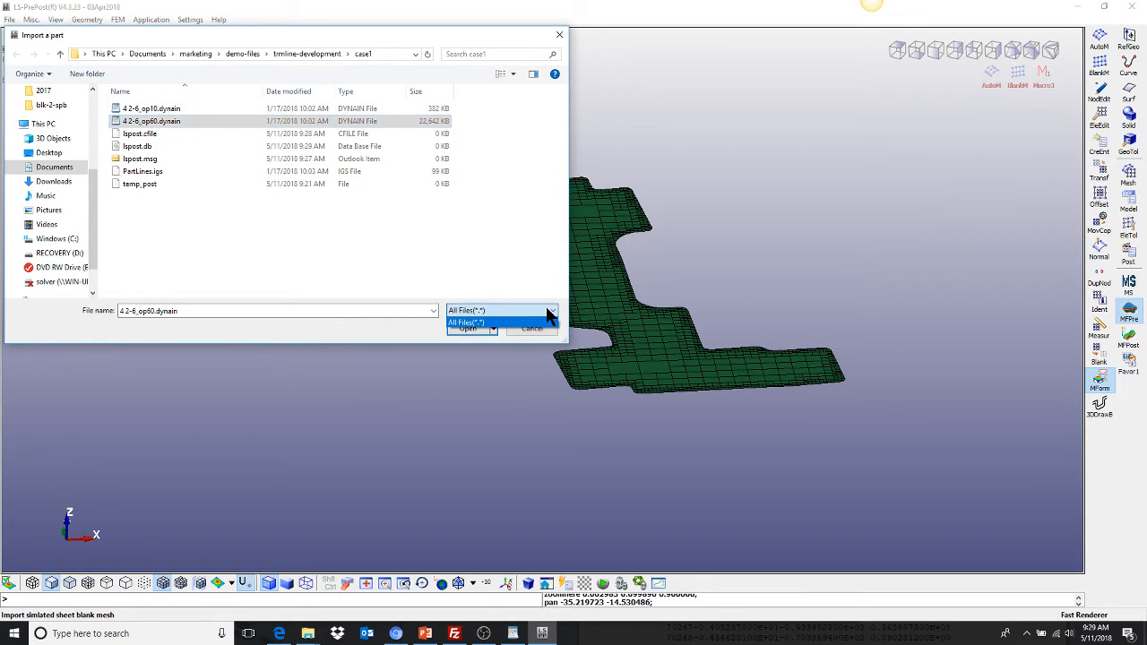
left_click(509, 271)
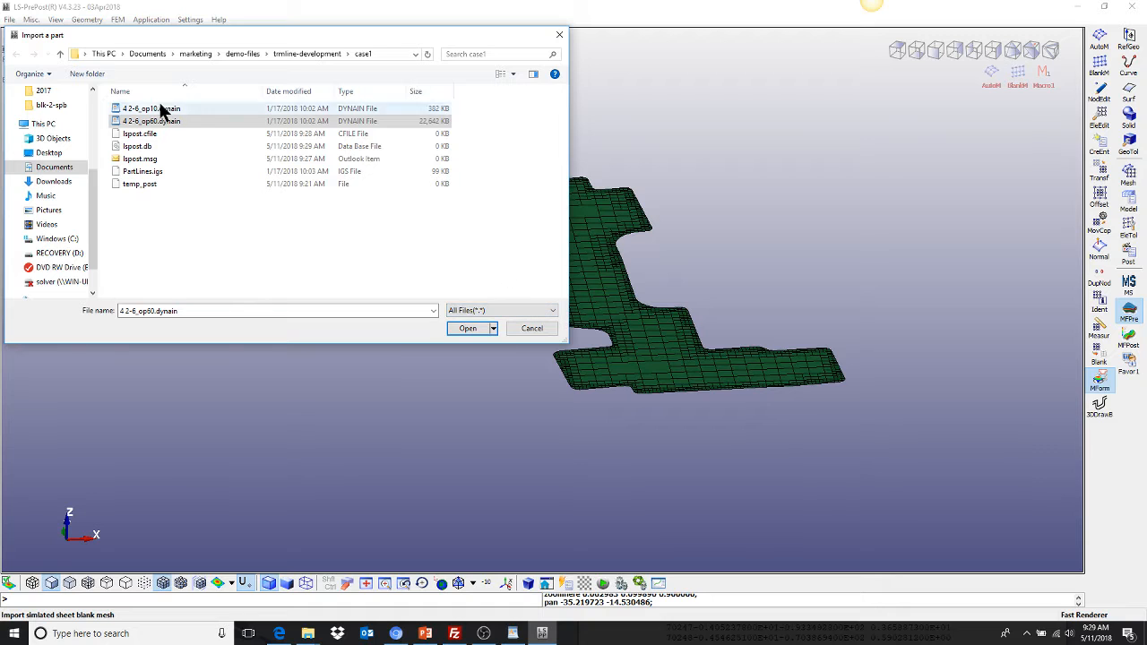
left_click(457, 330)
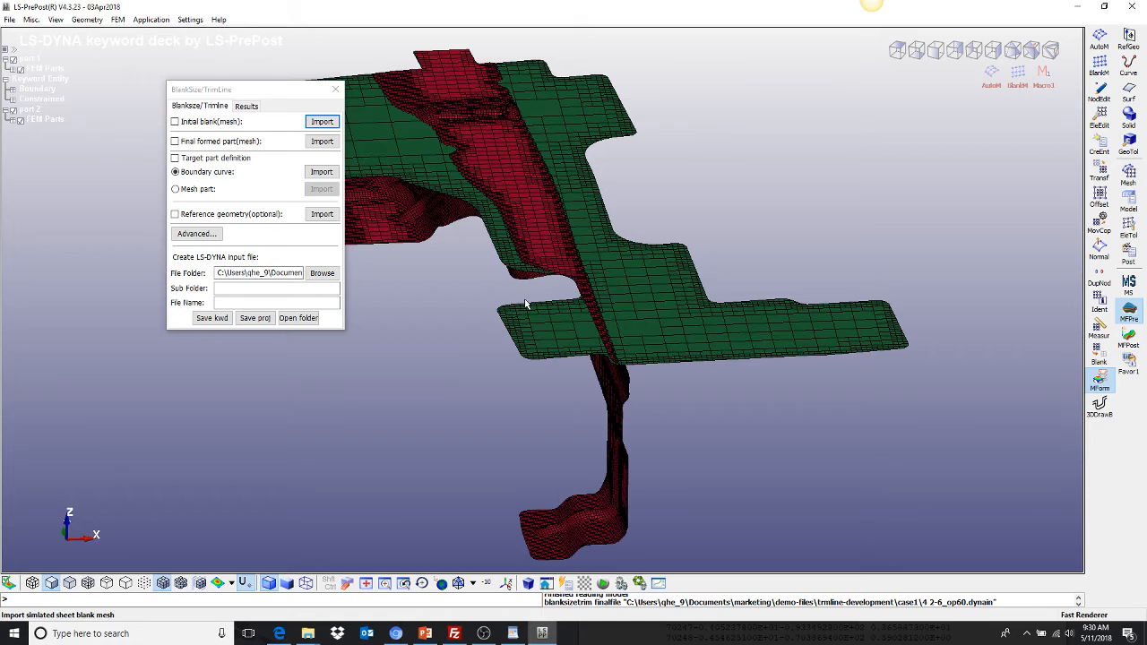
- Import the IGES file PartLines.igs as the target part's boundary curve, with the unit specified as mm
left_click_drag(525, 305, 599, 159, "shift")
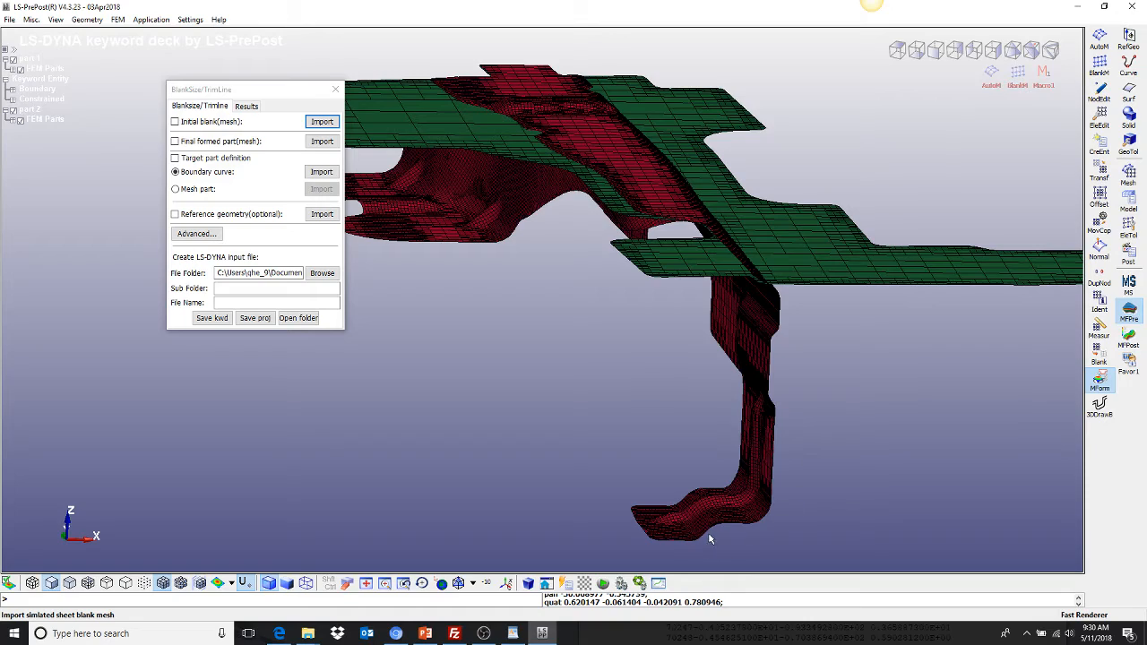
left_click_drag(531, 97, 538, 148, "shift")
right_click_drag(633, 187, 625, 103, "shift")
right_click_drag(648, 273, 630, 86, "shift")
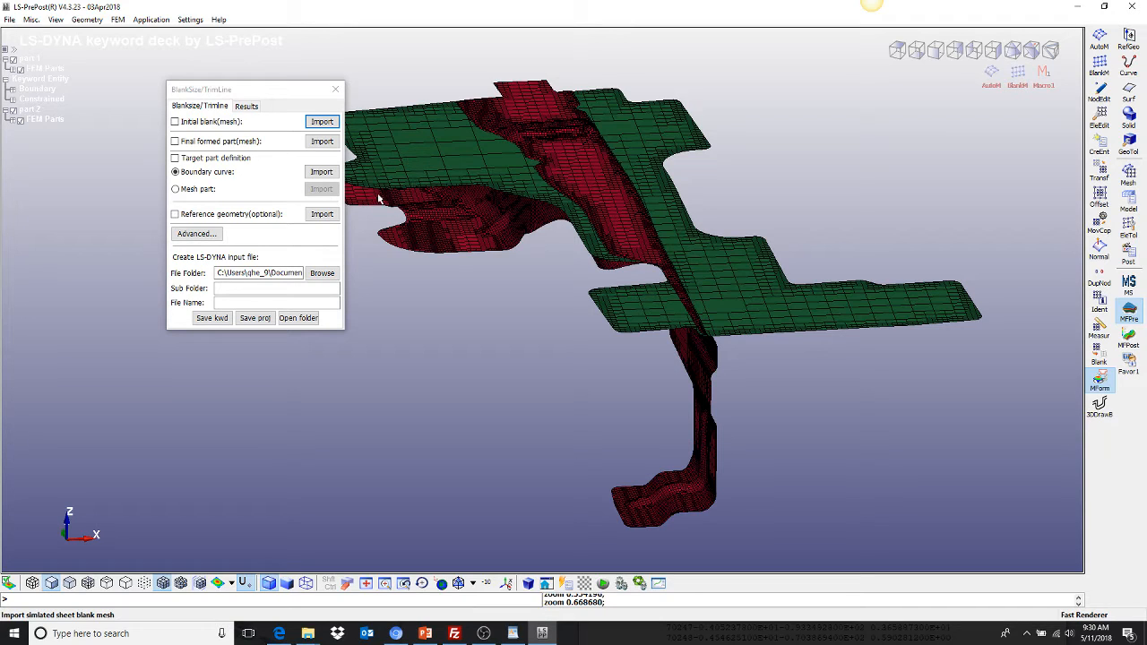
left_click(175, 172)
left_click(321, 173)
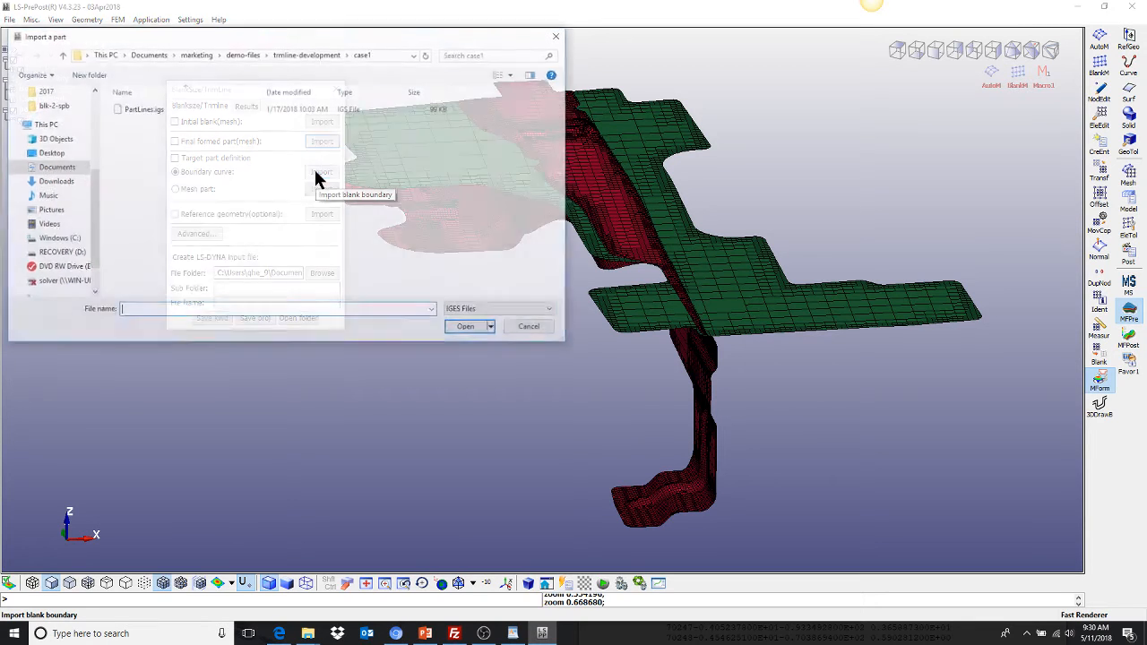
left_click(137, 108)
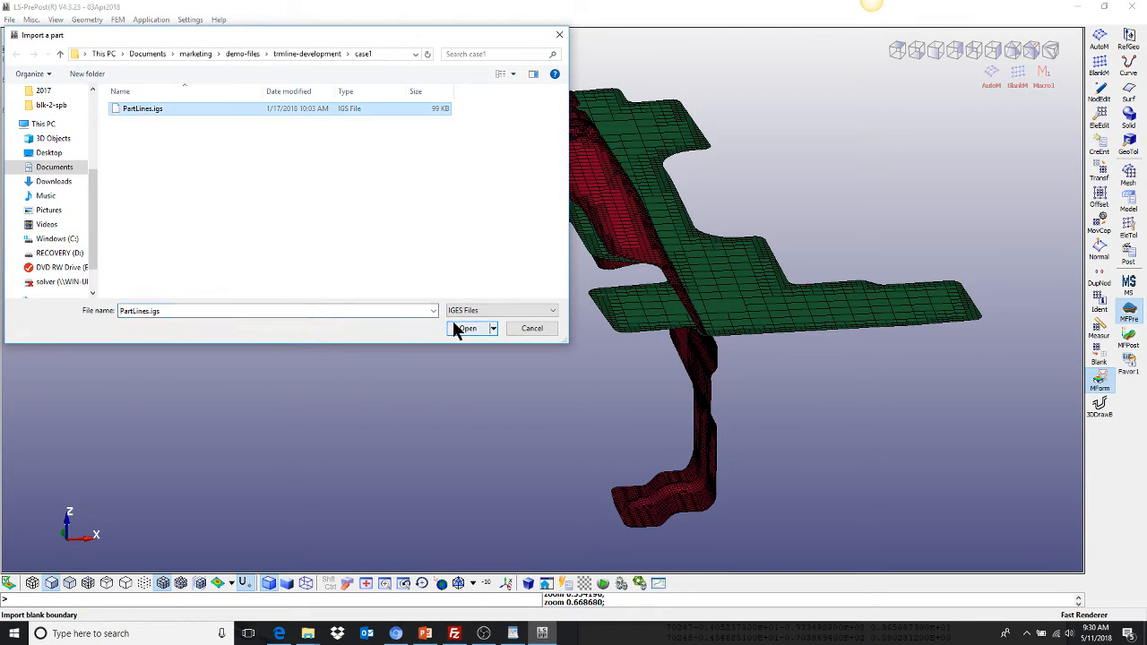
left_click(479, 310)
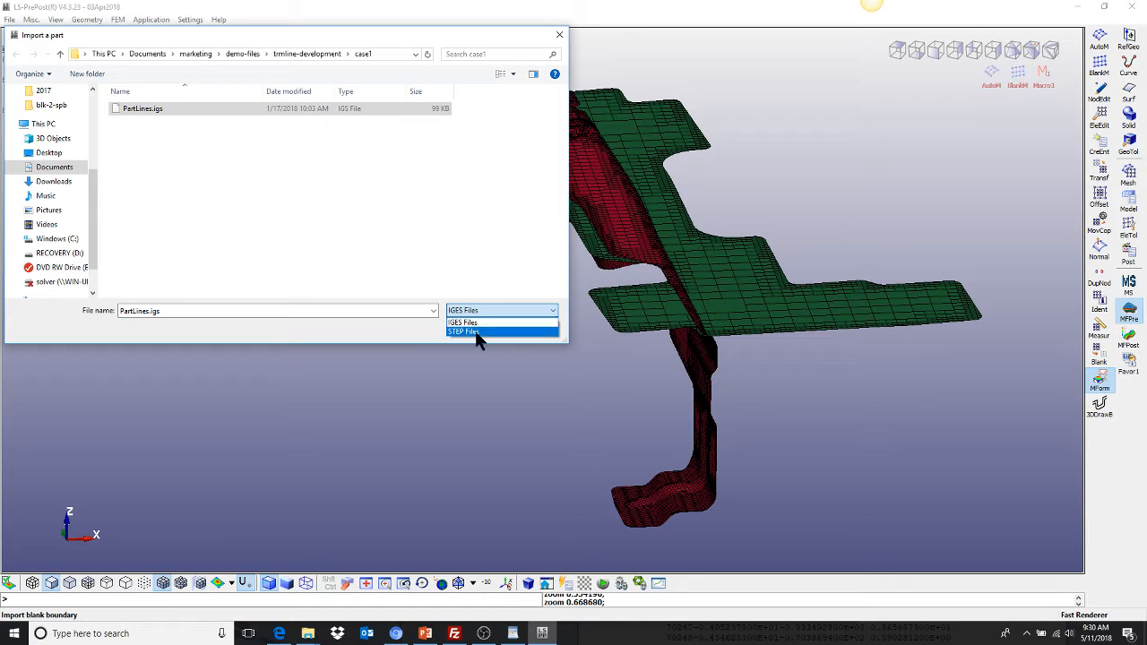
left_click(482, 322)
left_click(472, 326)
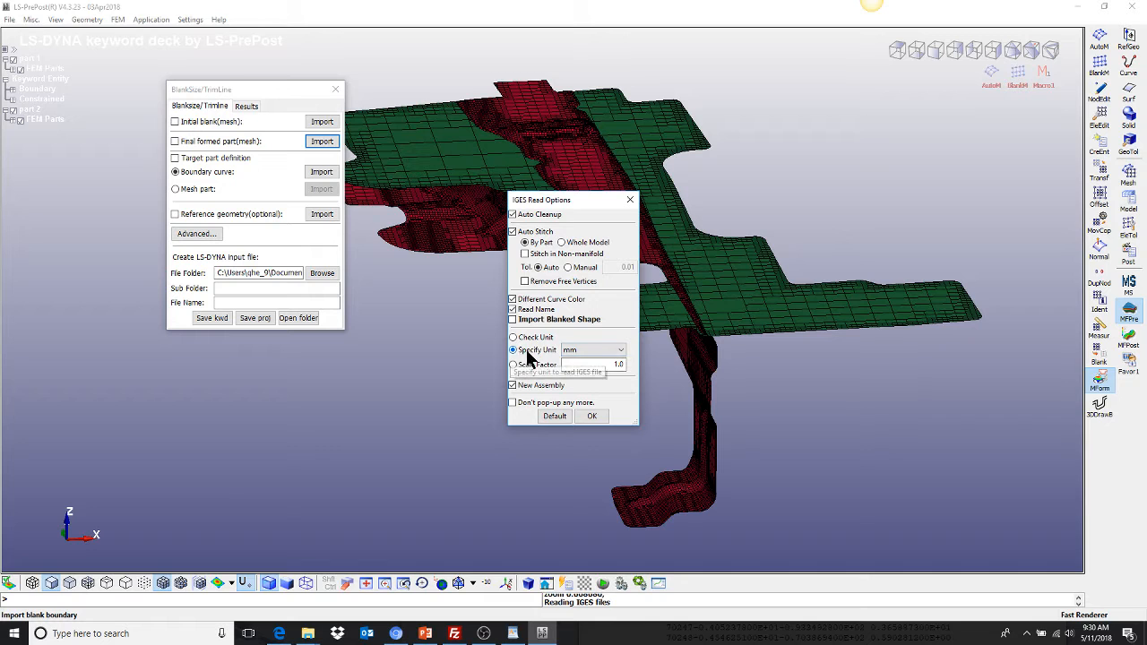
left_click(595, 415)
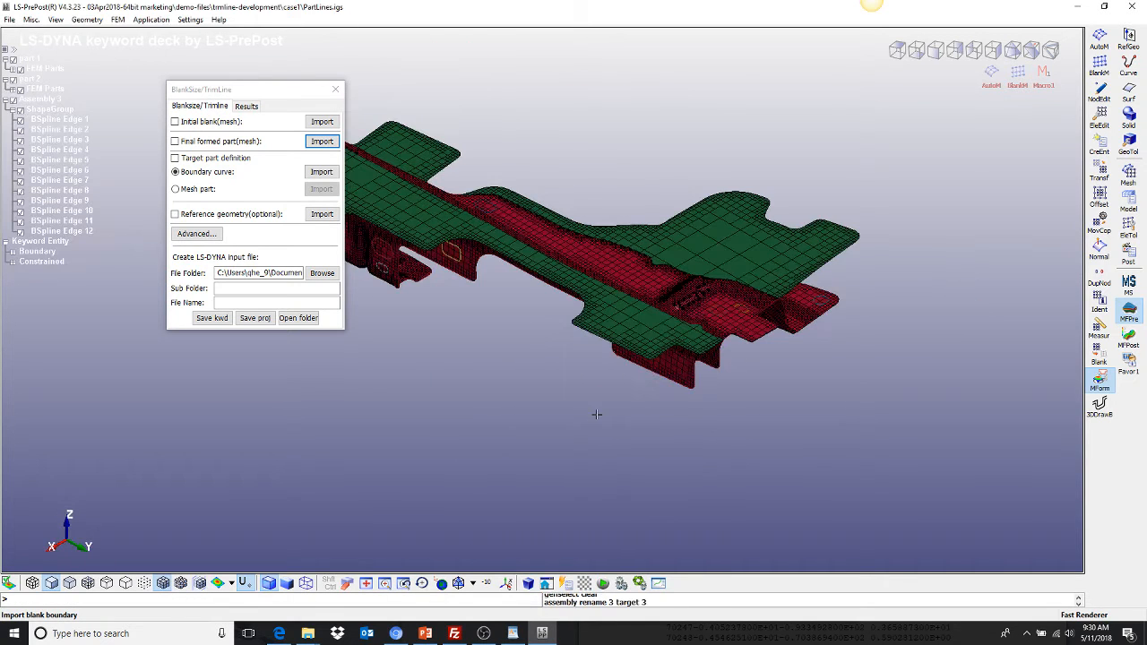
- Set the output subfolder to try1 and the file name to try1.k, and save the LS-DYNA keyword input file
left_click_drag(535, 302, 451, 309, "ctrl")
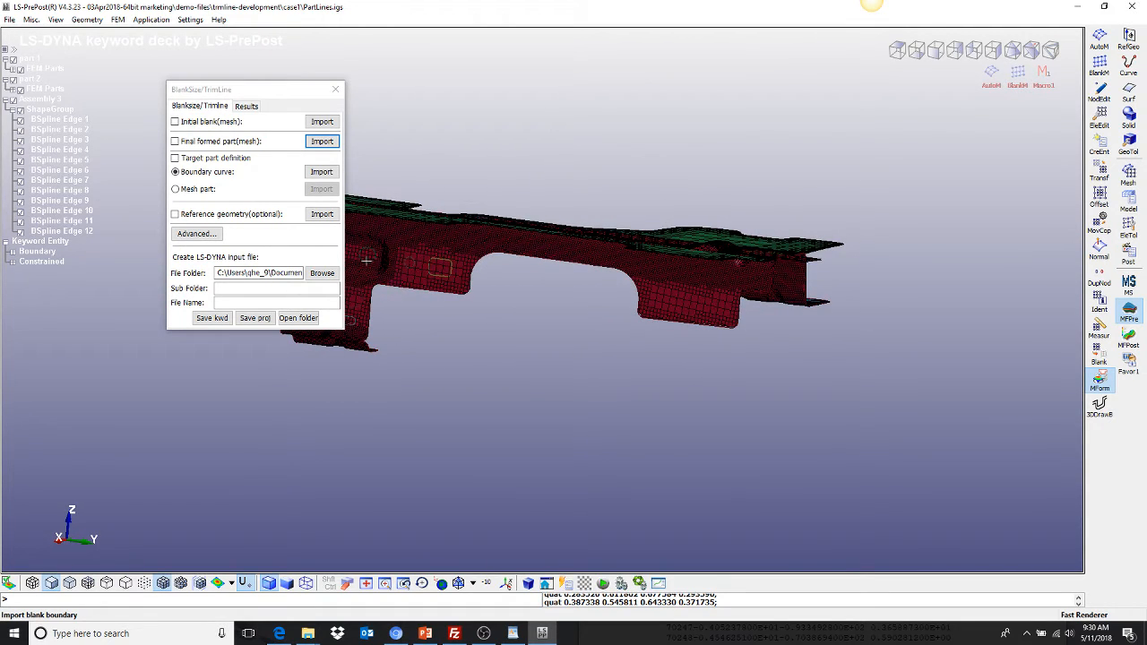
right_click_drag(472, 267, 550, 286, "ctrl")
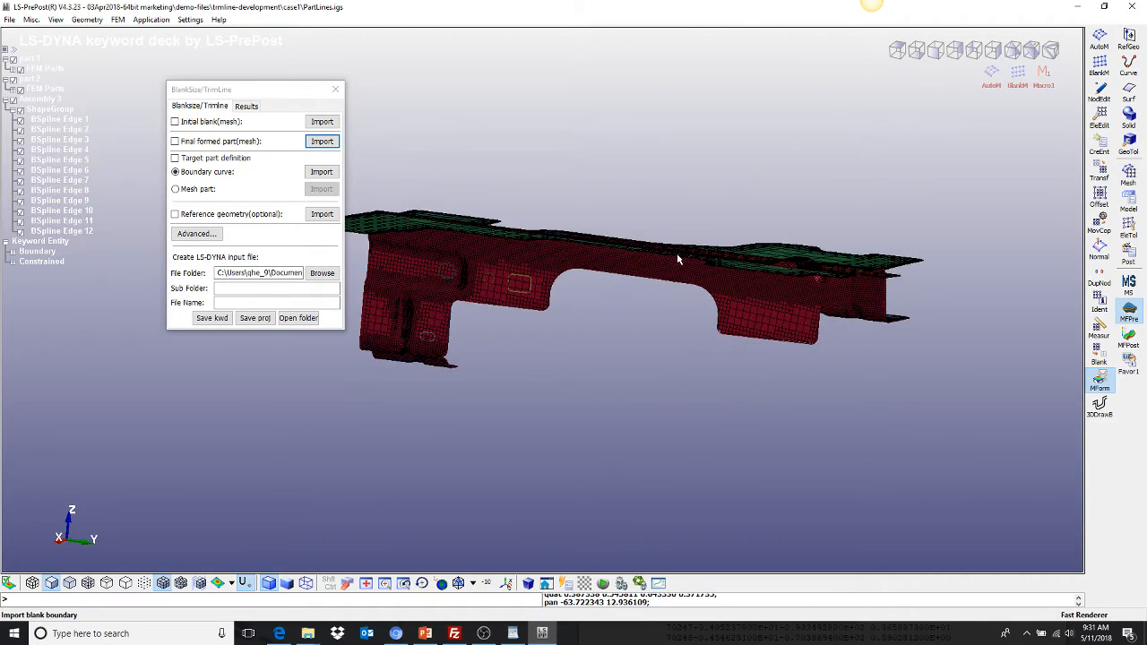
left_click_drag(678, 257, 601, 374, "ctrl")
left_click_drag(780, 296, 719, 299, "ctrl")
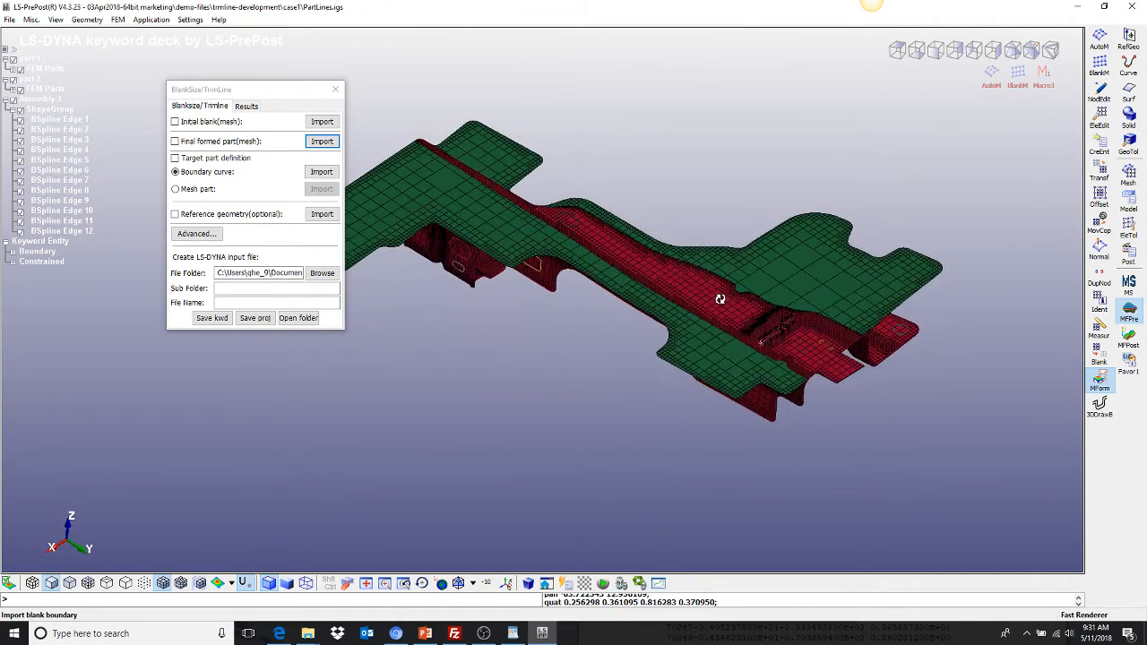
left_click(269, 288)
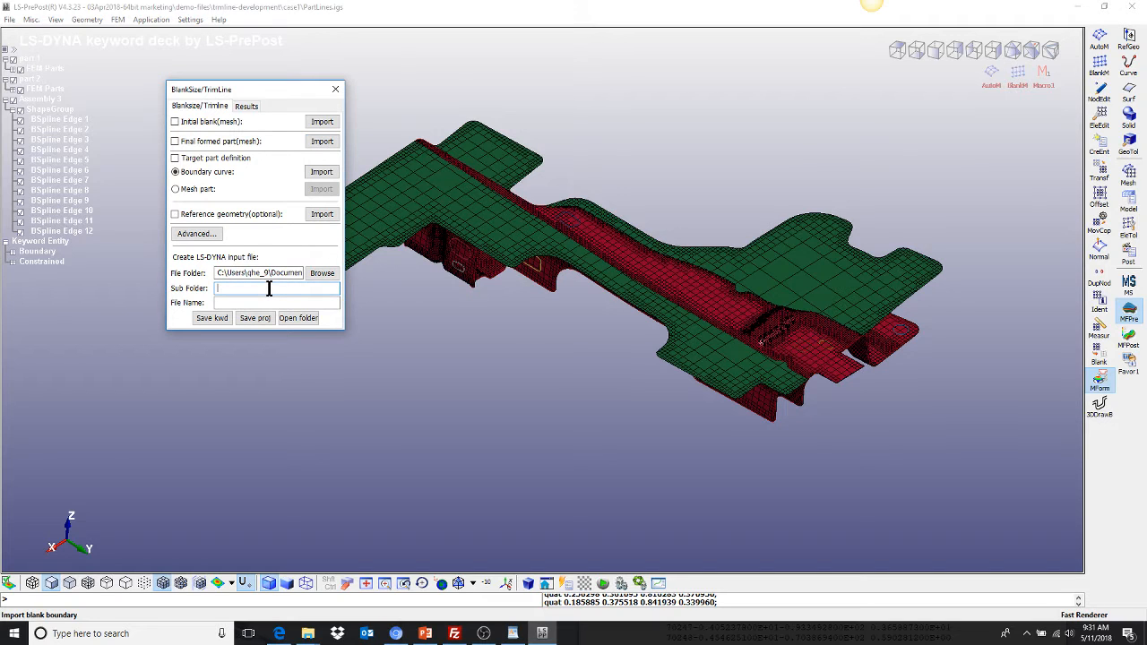
left_click(323, 273)
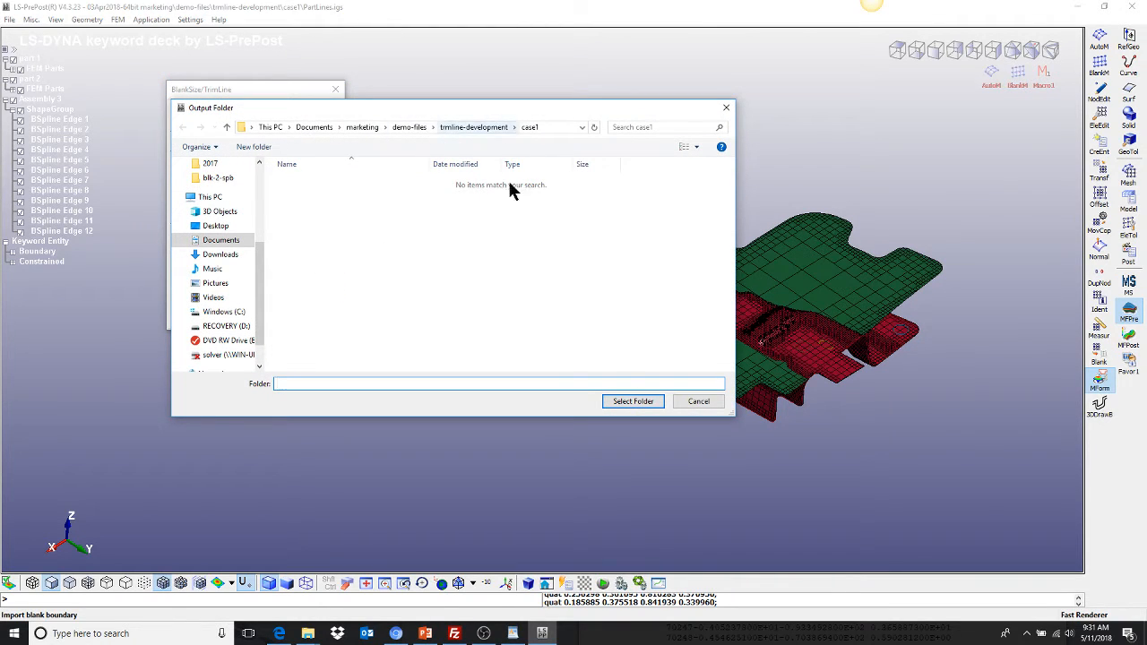
left_click(698, 401)
left_click(261, 288)
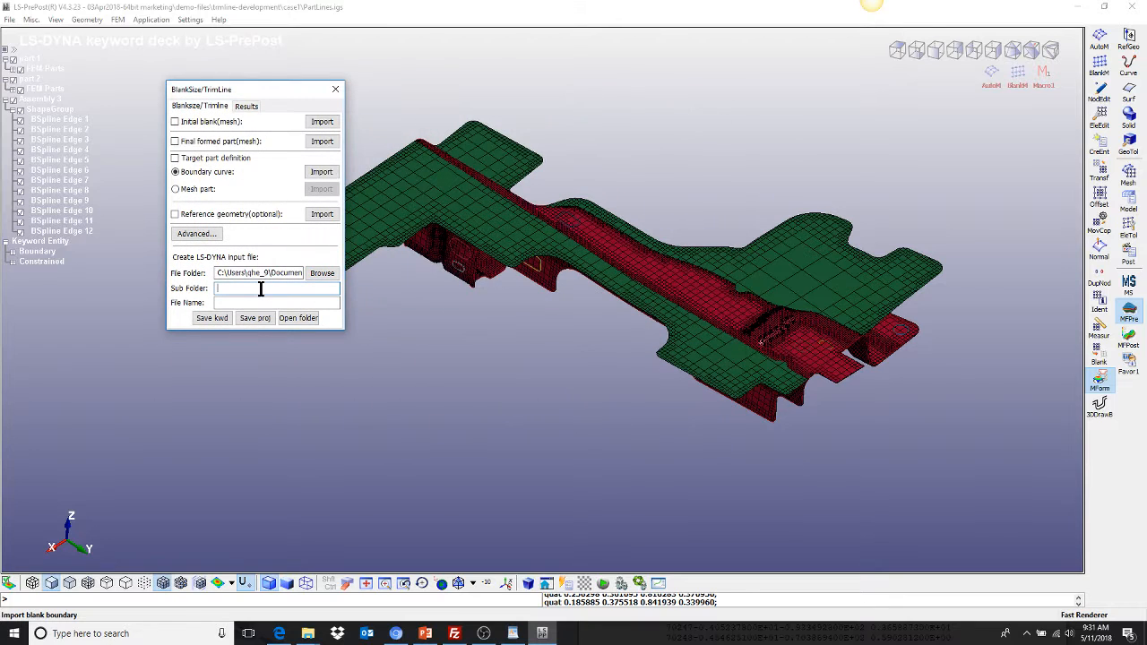
type("try1")
left_click(259, 302)
type("t")
left_click(212, 318)
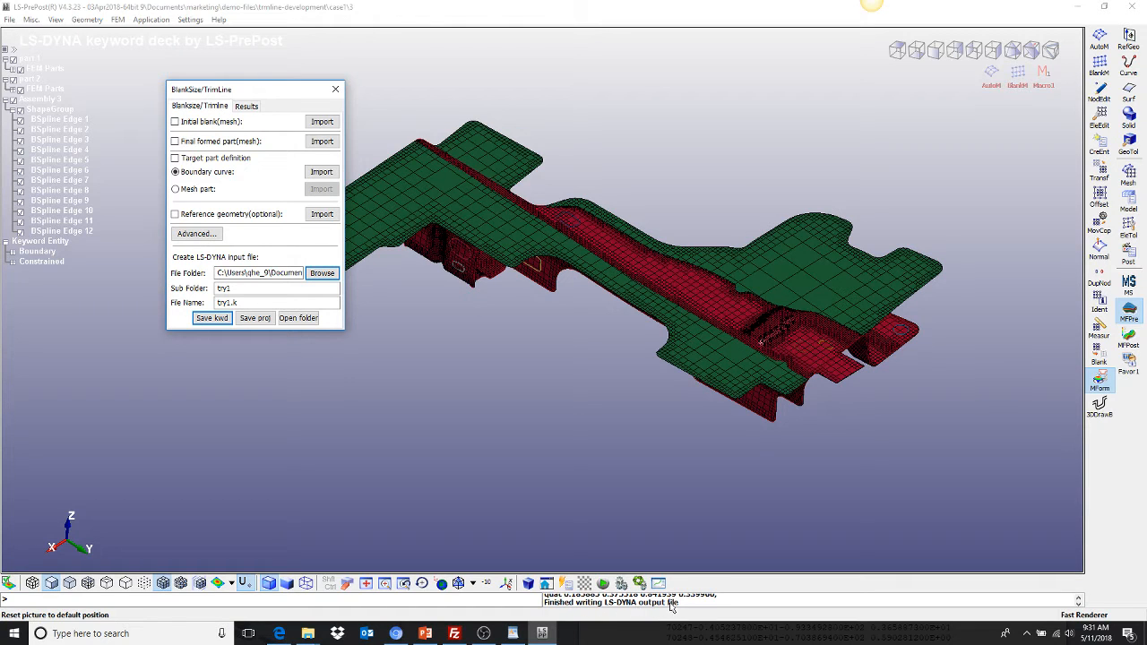
- Check the full message log for the write operation and inspect the files in the try1 output folder
left_click(753, 600)
left_click(753, 600)
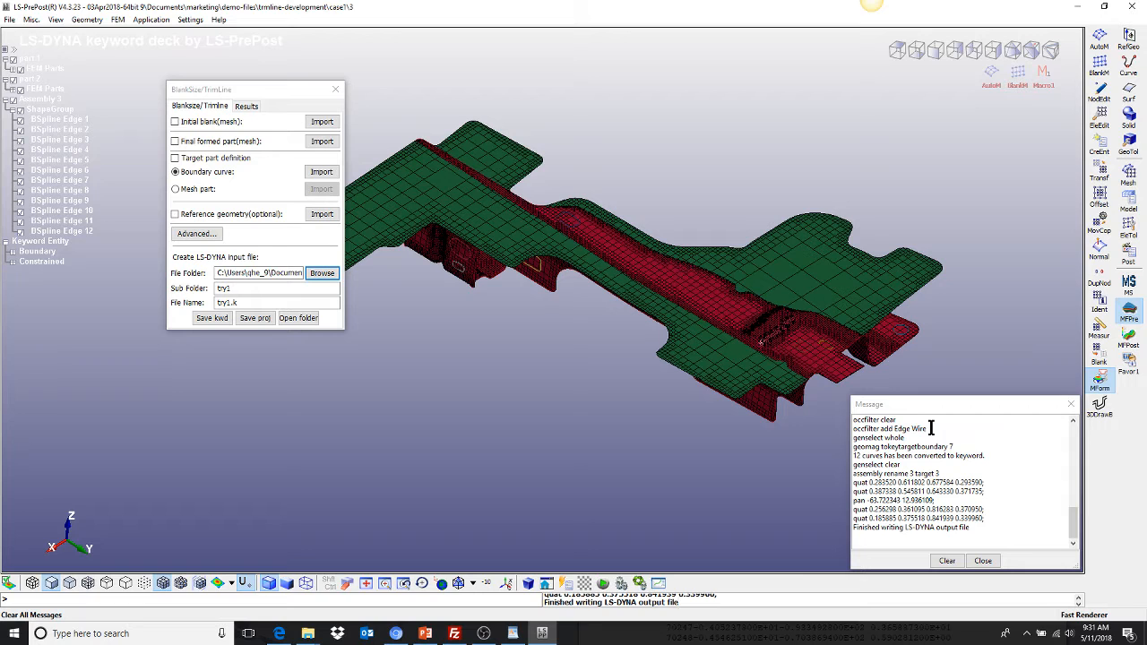
left_click(984, 560)
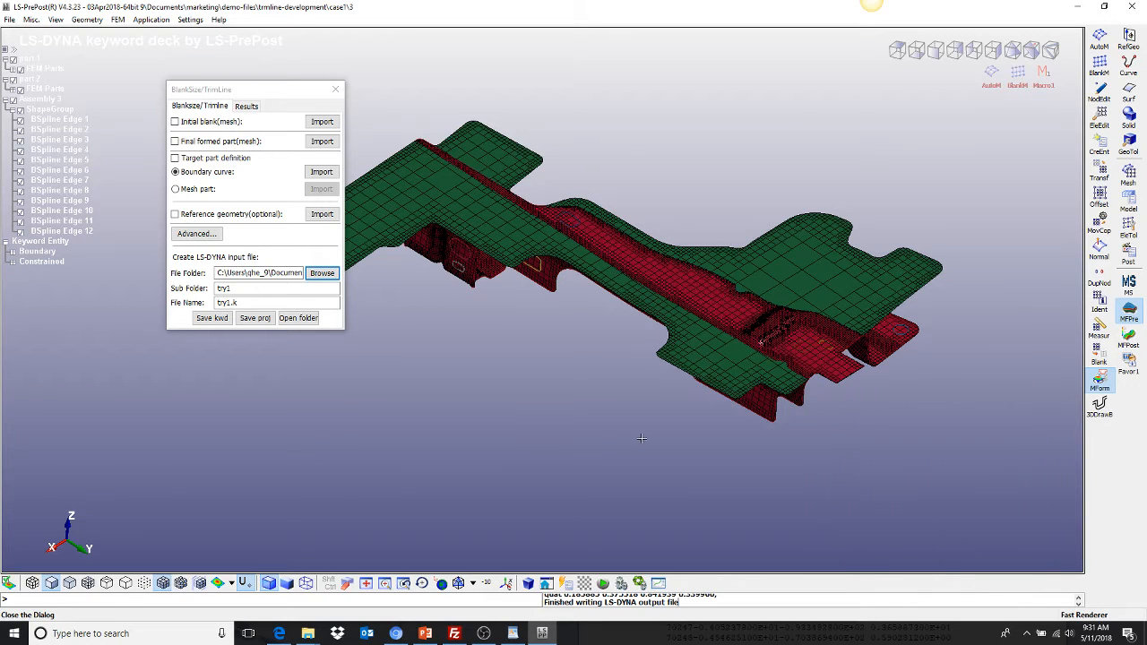
left_click(298, 318)
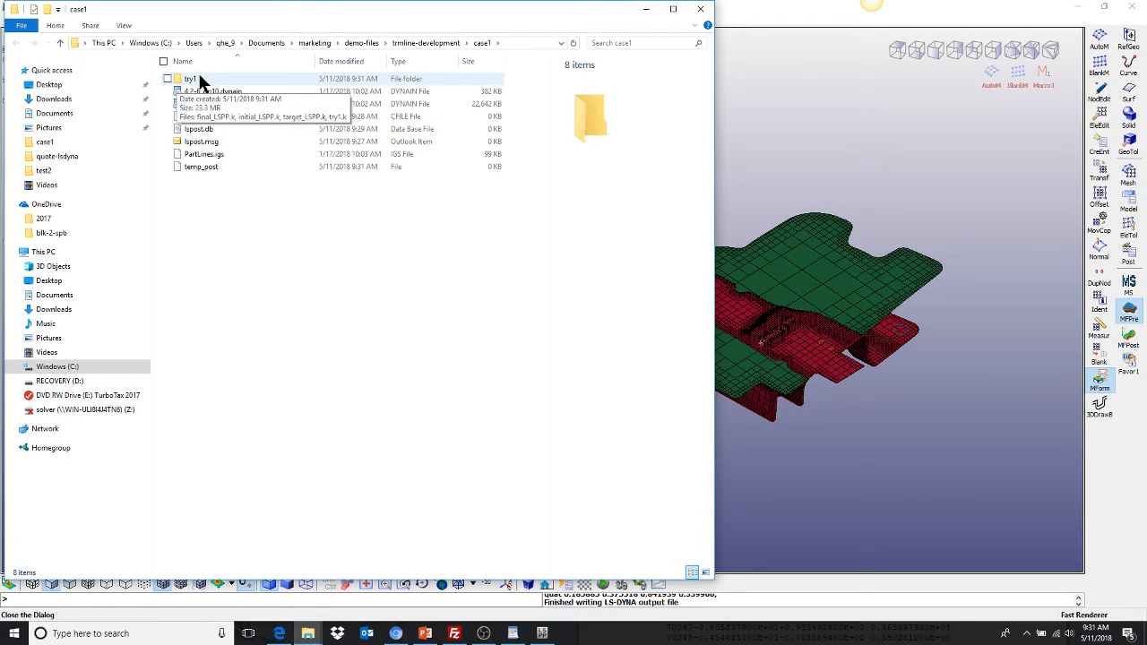
double_click(211, 78)
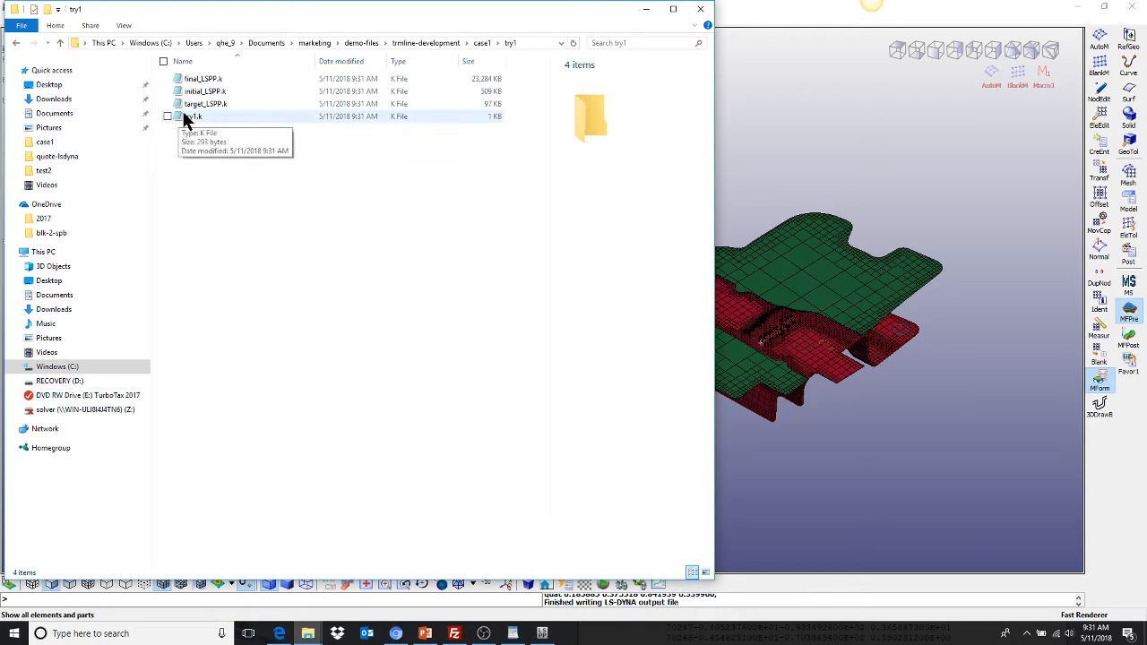
- Find and launch the LS-Run 1.0 desktop app
left_click(166, 635)
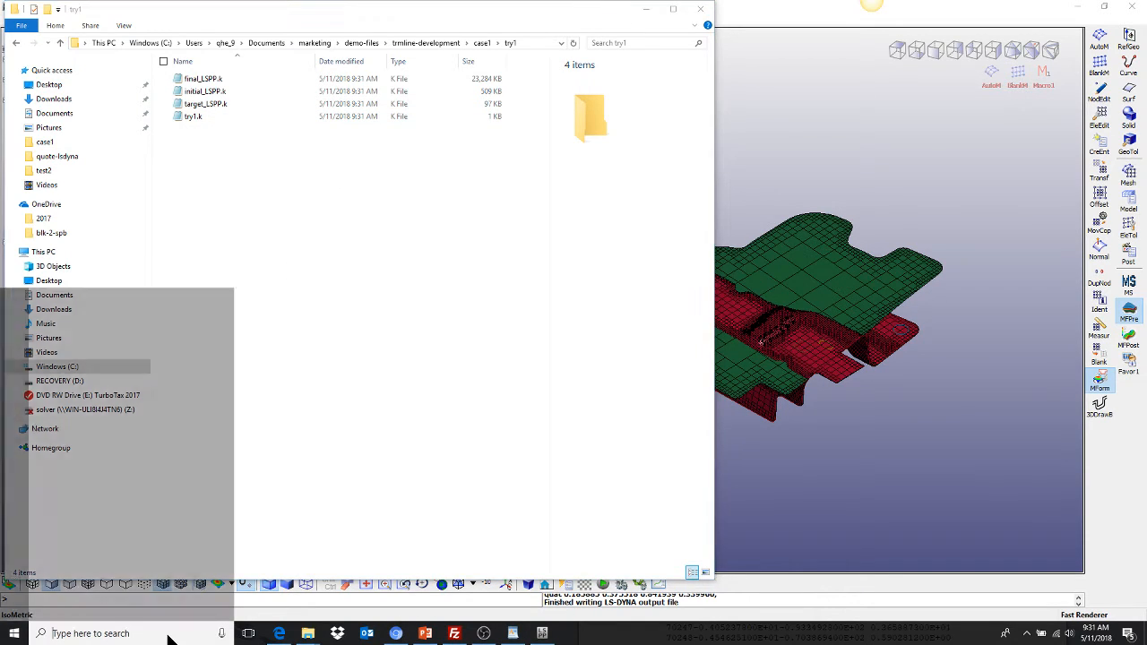
type("lsrun")
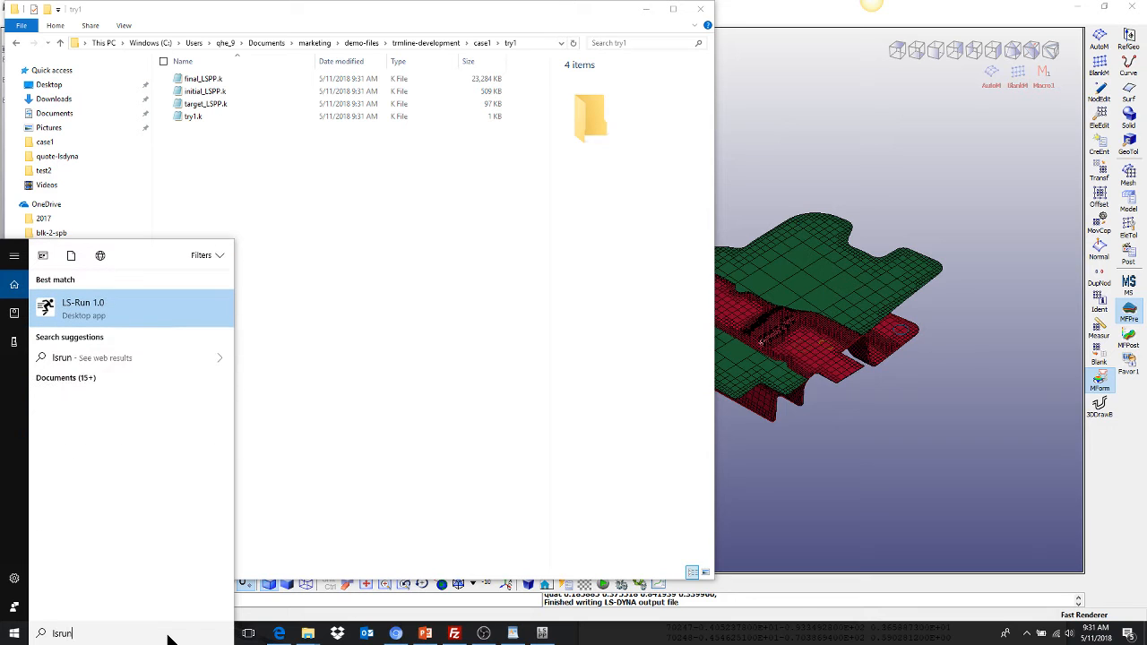
left_click(94, 304)
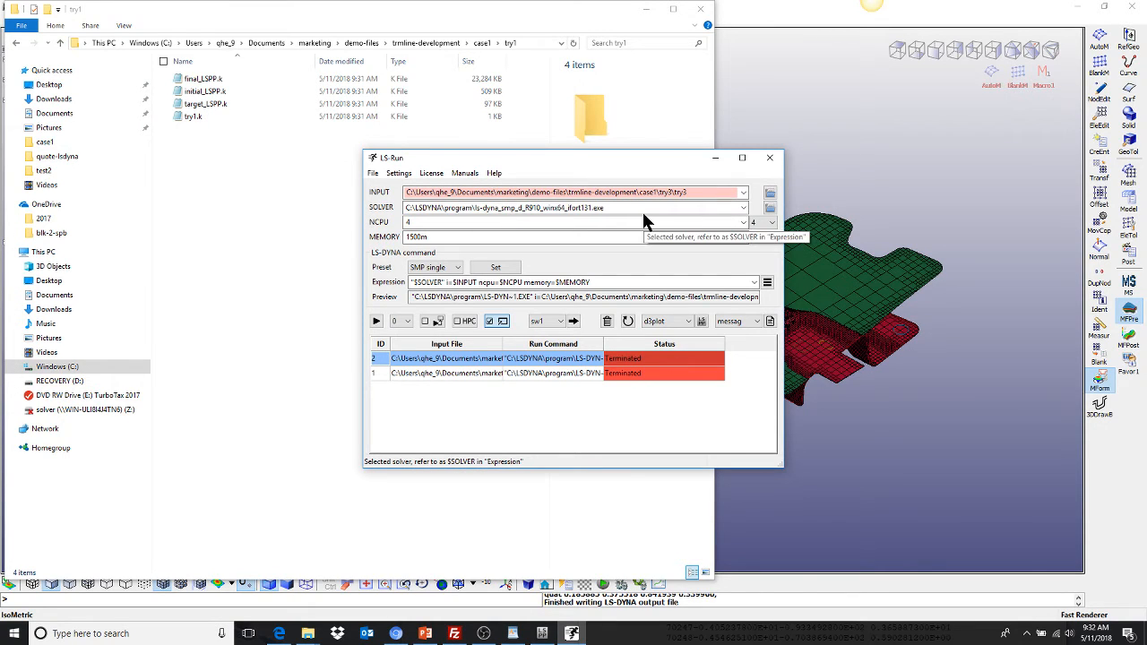
- Select try1.k from the marketing\demo-files\trmline-development\case1\try1 folder as the solver input file
left_click(770, 193)
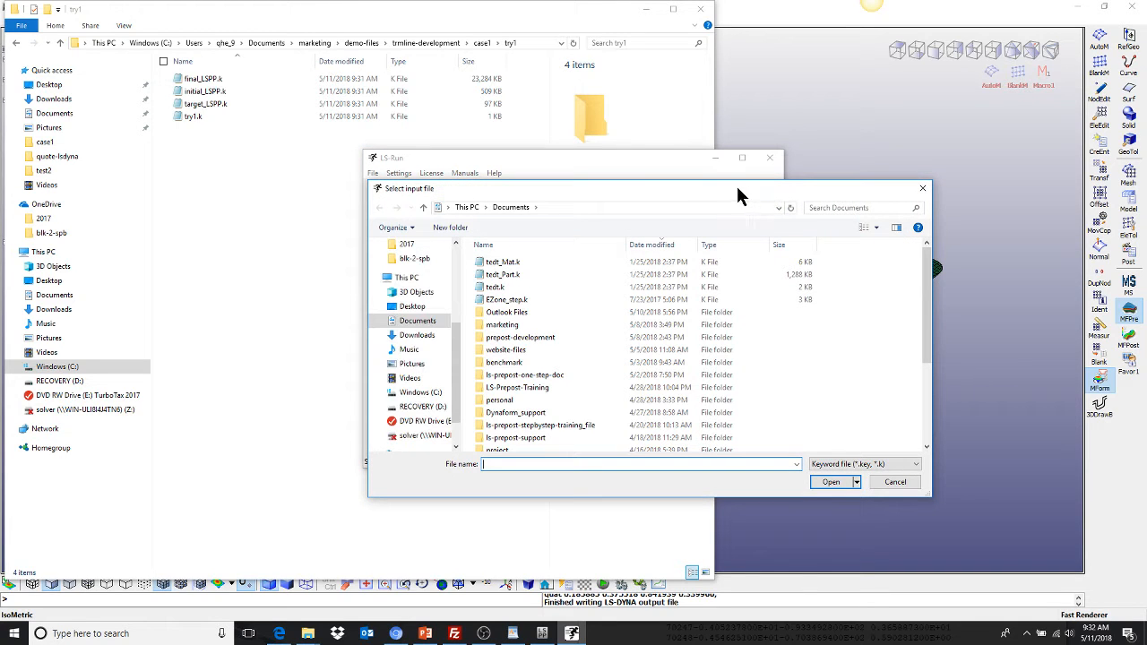
double_click(523, 326)
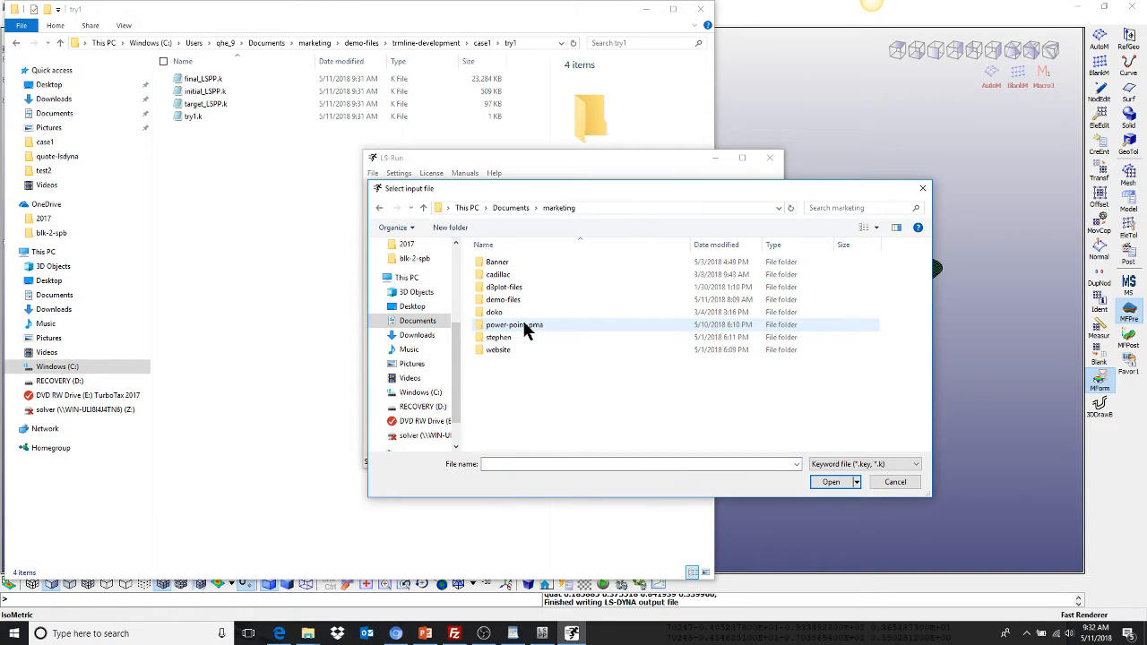
left_click(523, 302)
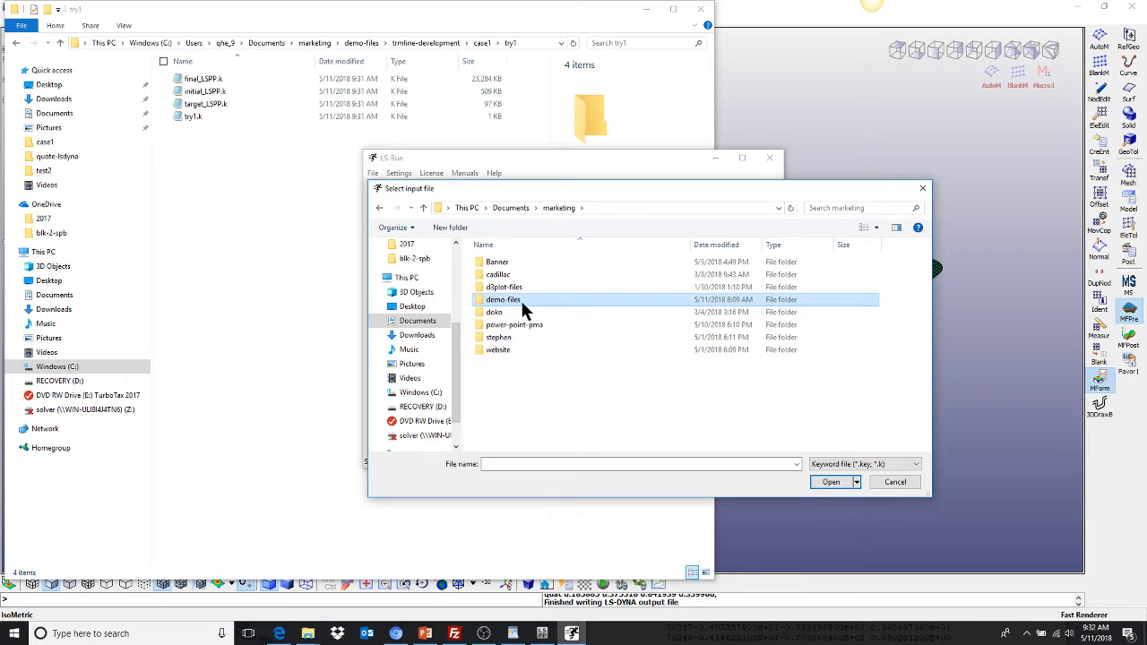
double_click(524, 302)
double_click(529, 293)
double_click(522, 260)
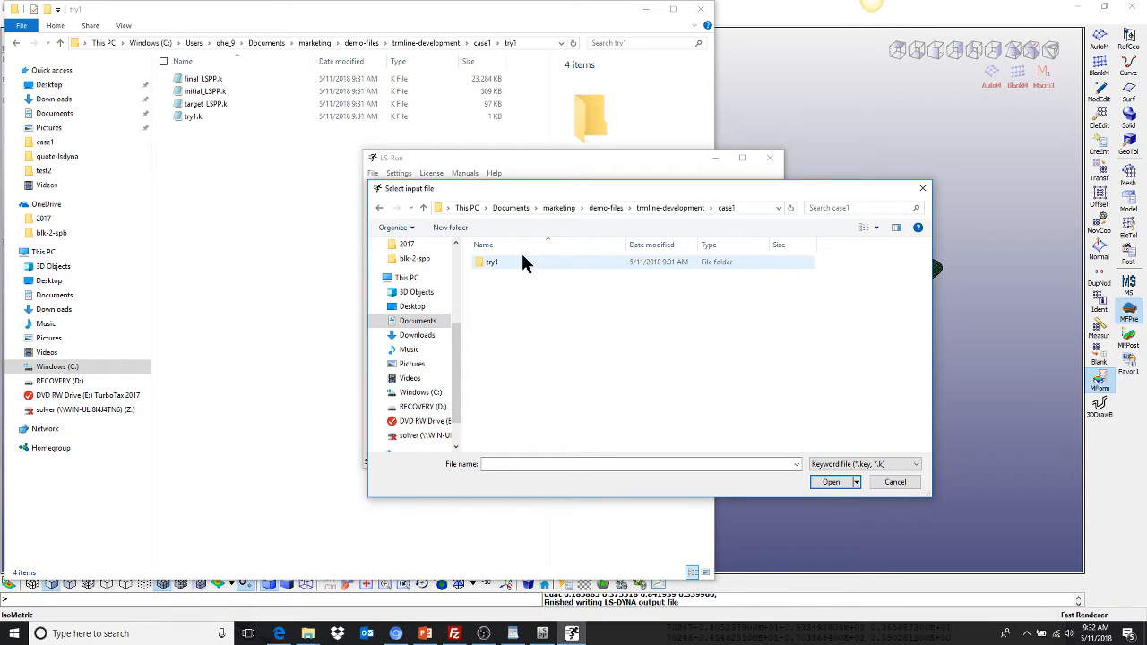
double_click(521, 258)
left_click(496, 301)
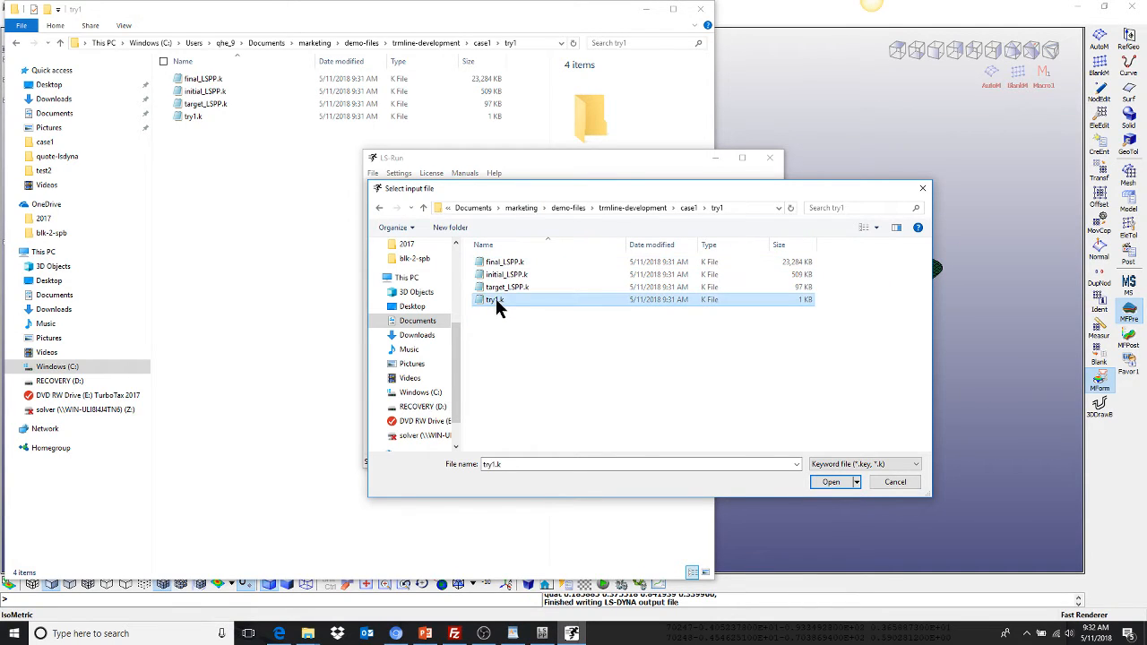
left_click(829, 483)
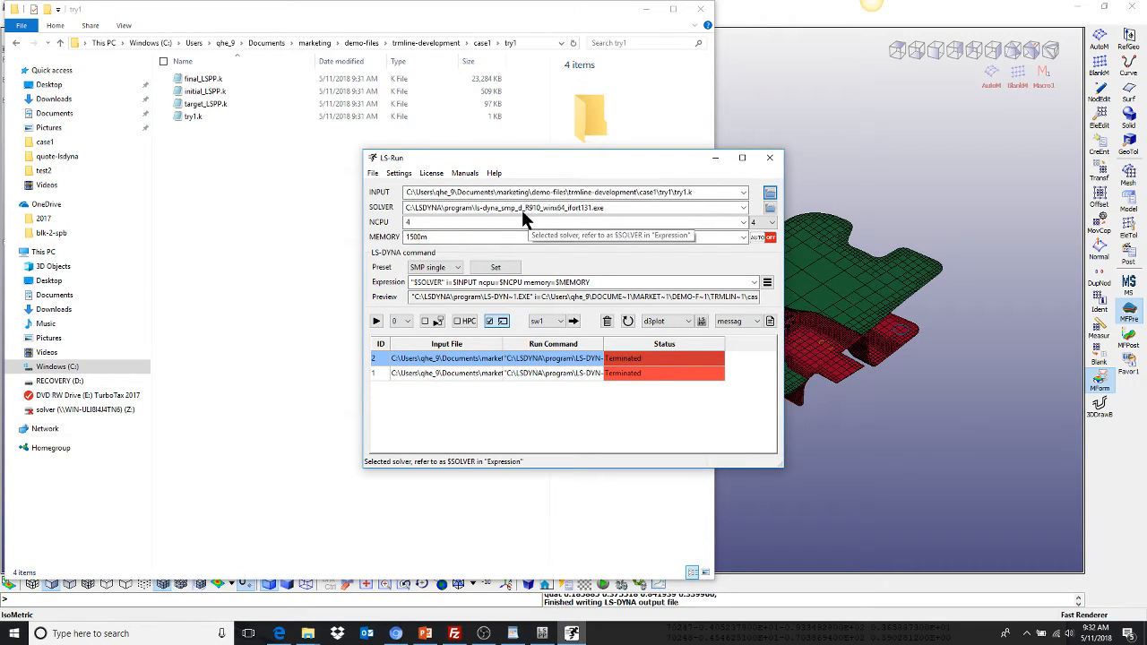
- Choose the SMP double preset, remove the trailing text from the LS-DYNA command expression and run the job
left_click(437, 267)
left_click(430, 287)
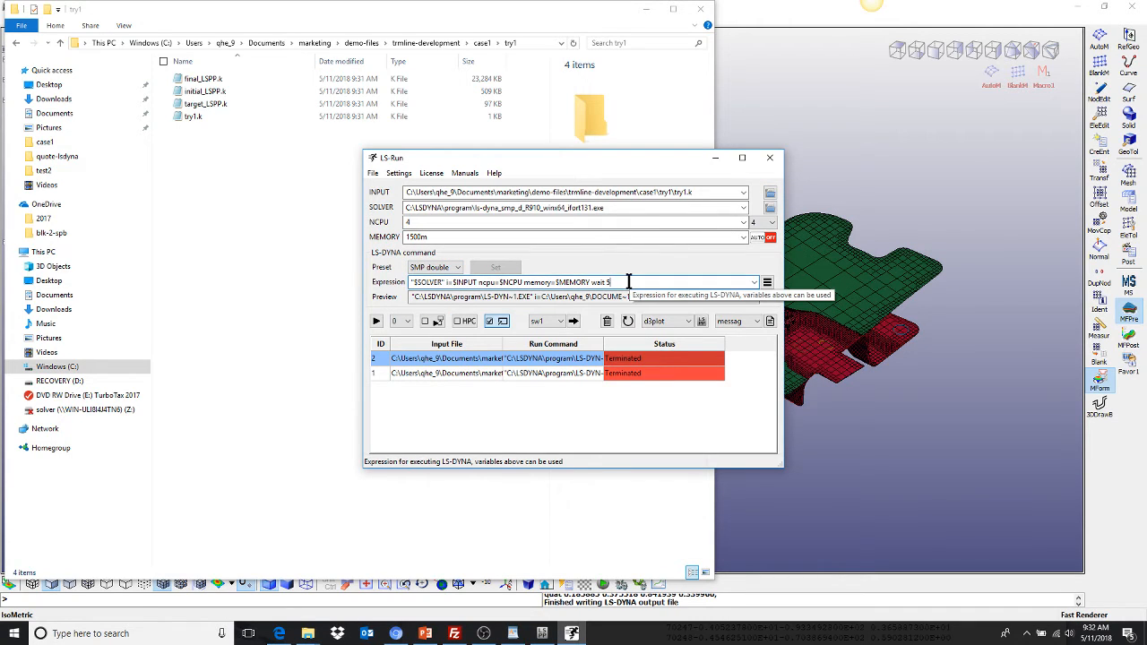
key("BackSpace")
key("BackSpace")
key("BackSpace")
key("BackSpace")
left_click(376, 323)
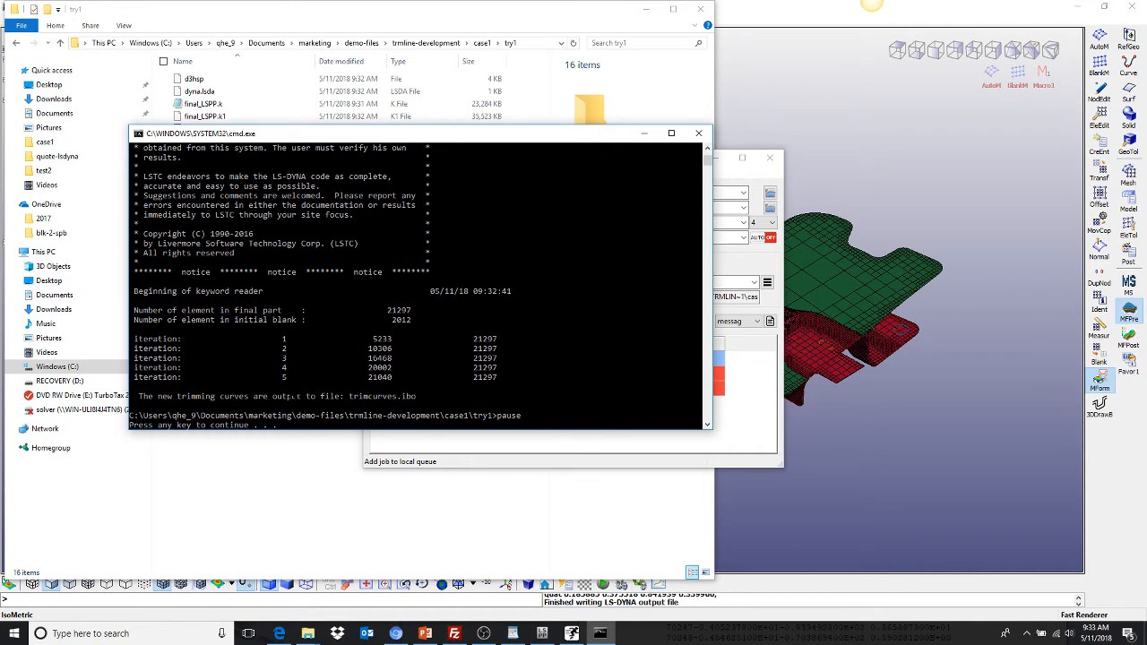
- Switch to LS-PrePost and import the solver result file trimcurves.ibo from the try1 folder into the BlankSize/TrimLine results
left_click(813, 65)
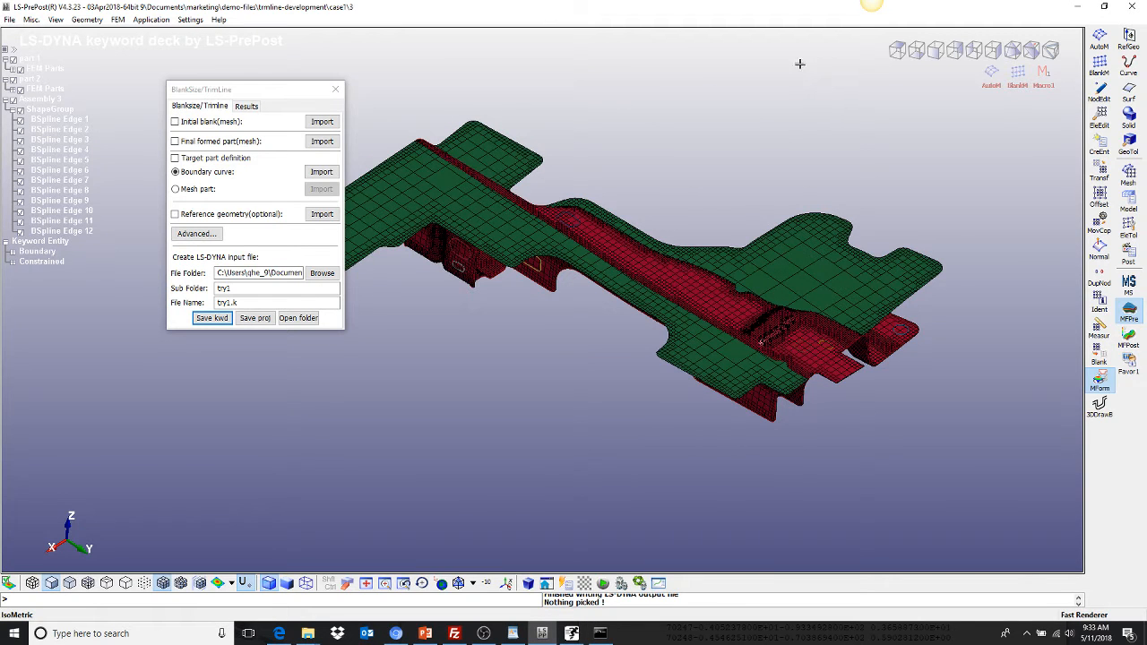
left_click(248, 106)
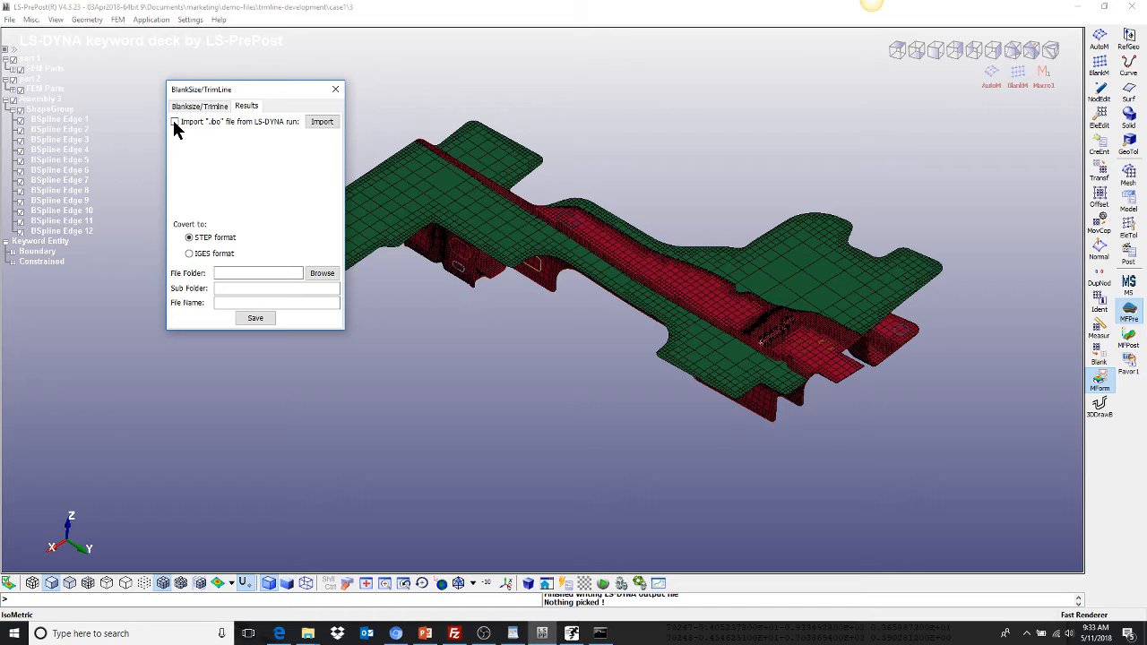
left_click(322, 122)
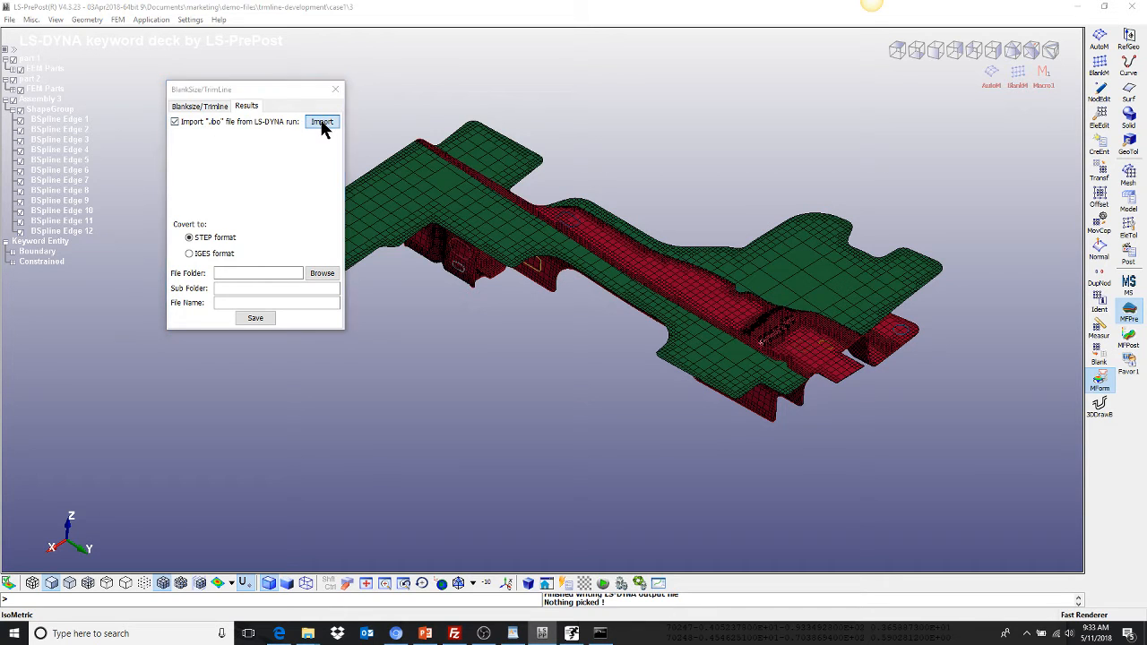
double_click(130, 109)
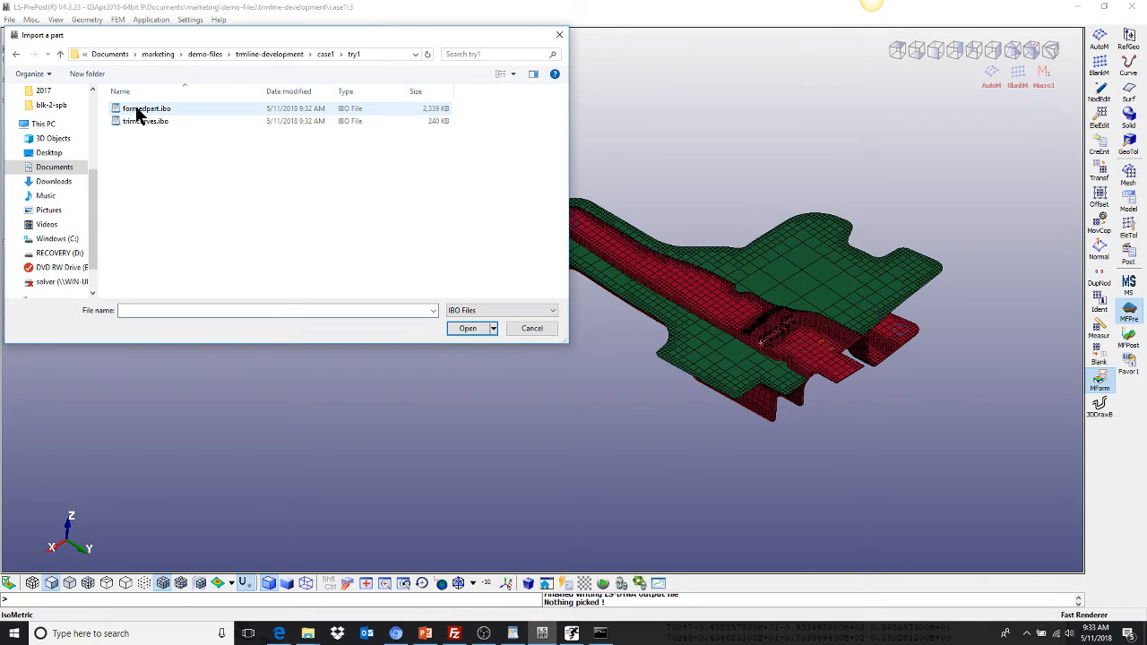
left_click(142, 122)
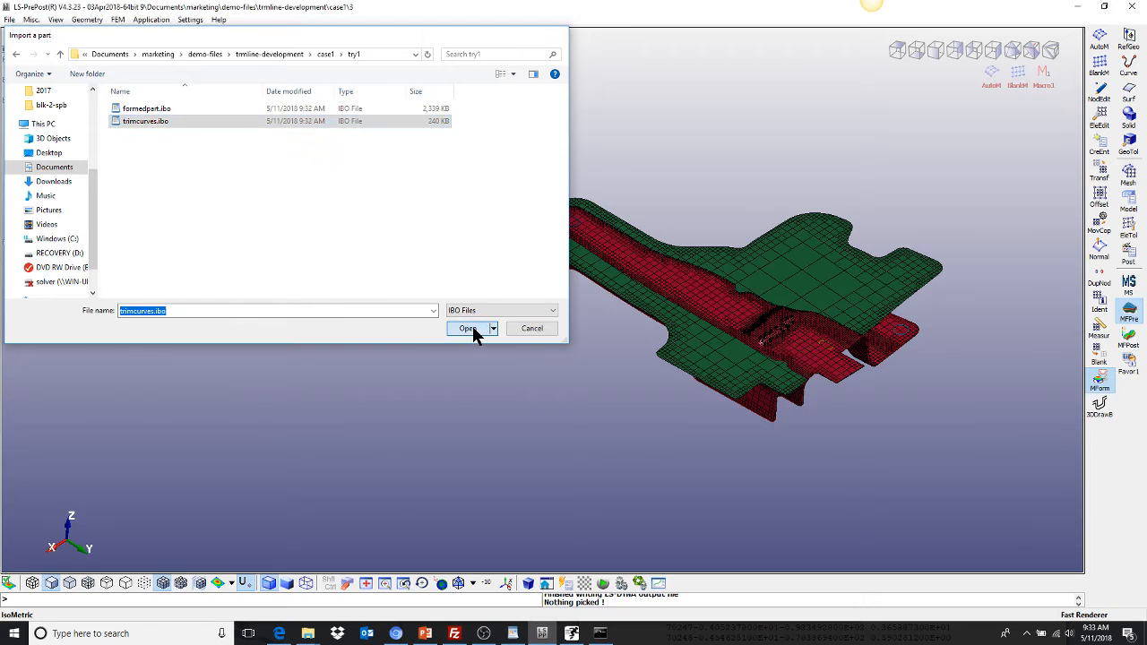
left_click(470, 326)
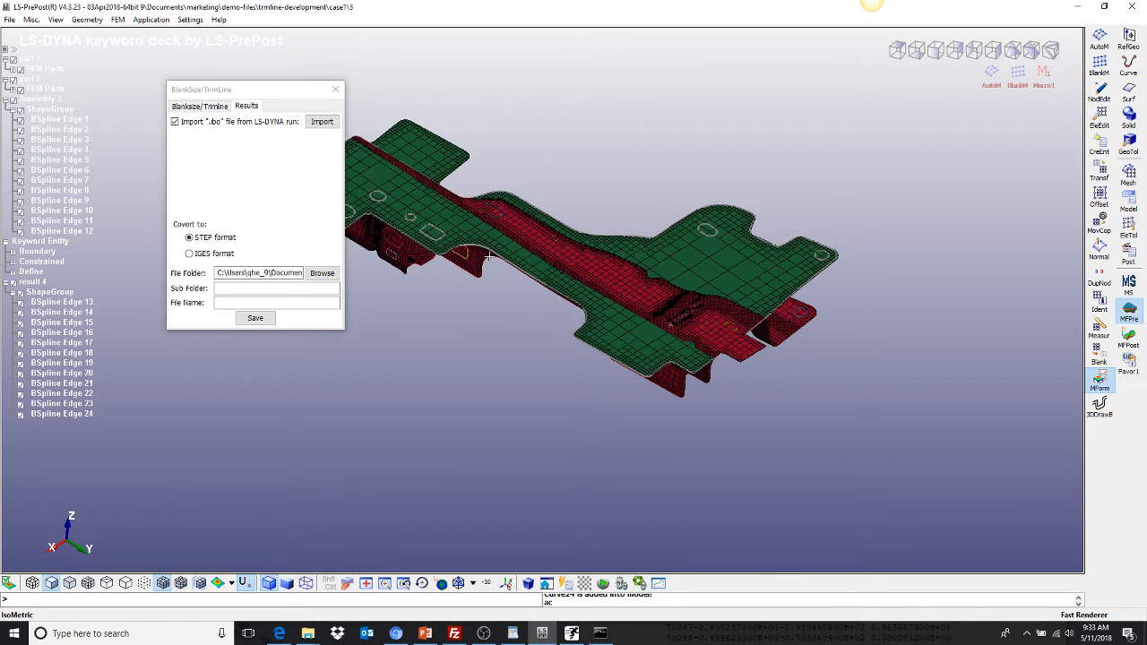
- Close the BlankSize/TrimLine dialog and examine the imported trim curves around the blank's outer edges and holes
left_click_drag(489, 256, 518, 177, "shift")
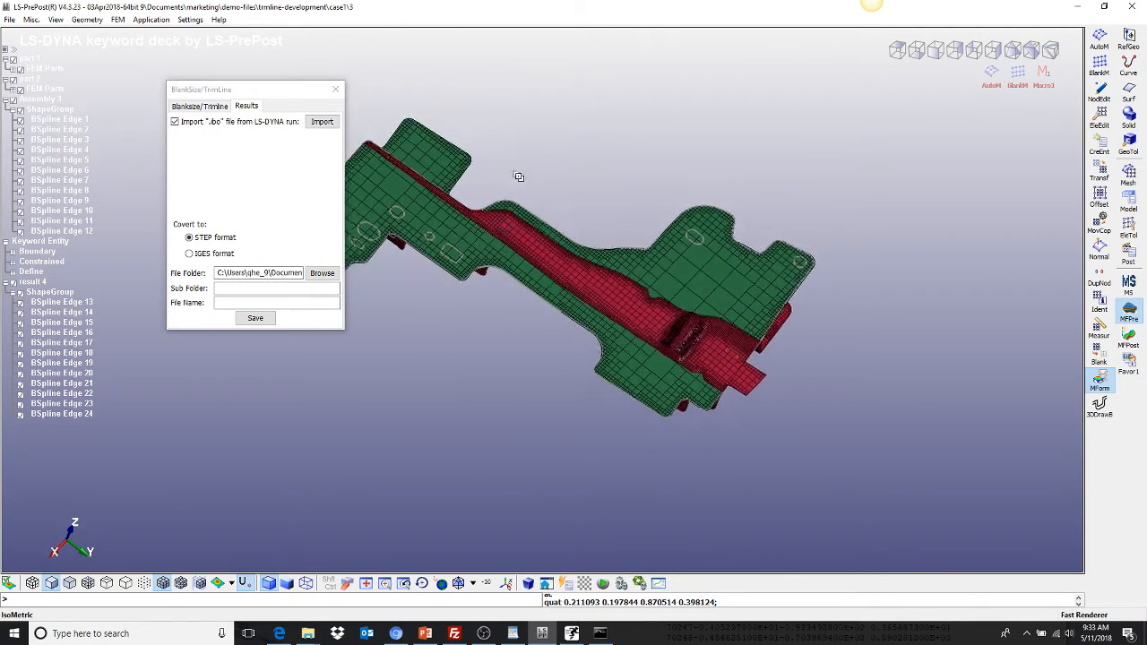
scroll(503, 343, "up", 5)
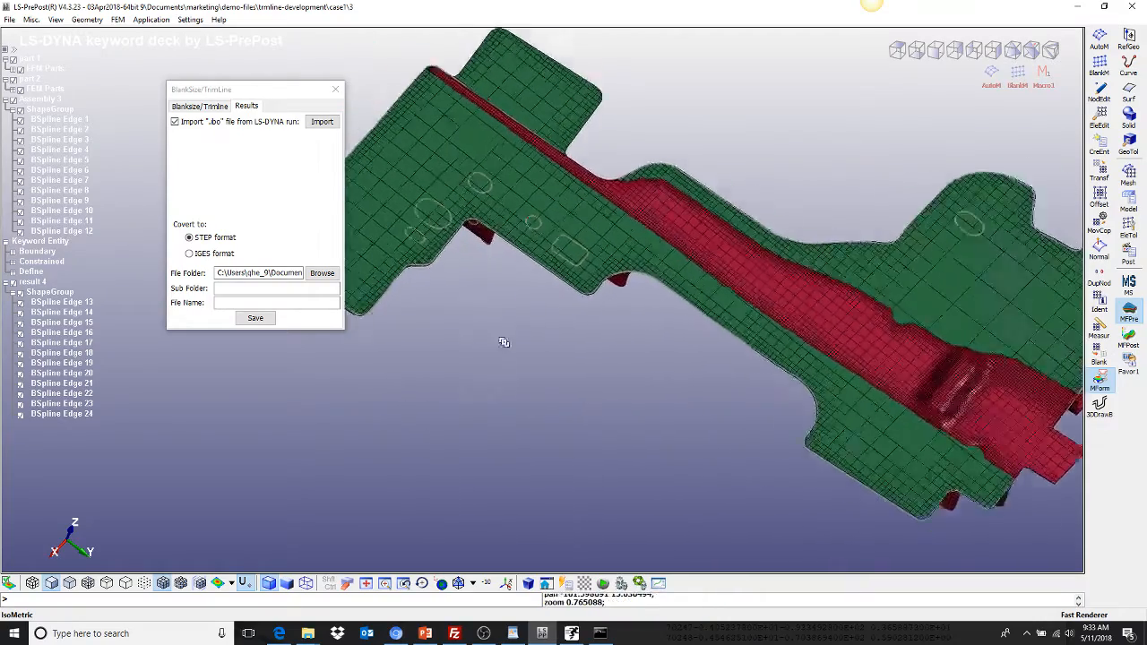
scroll(503, 342, "up", 3)
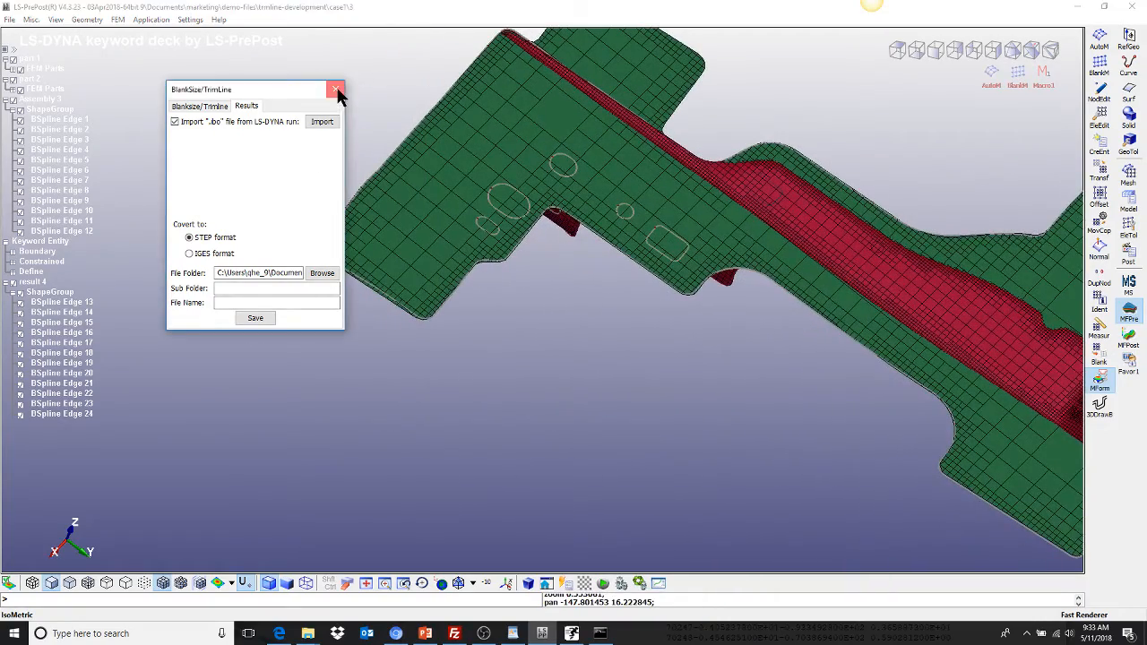
left_click(336, 89)
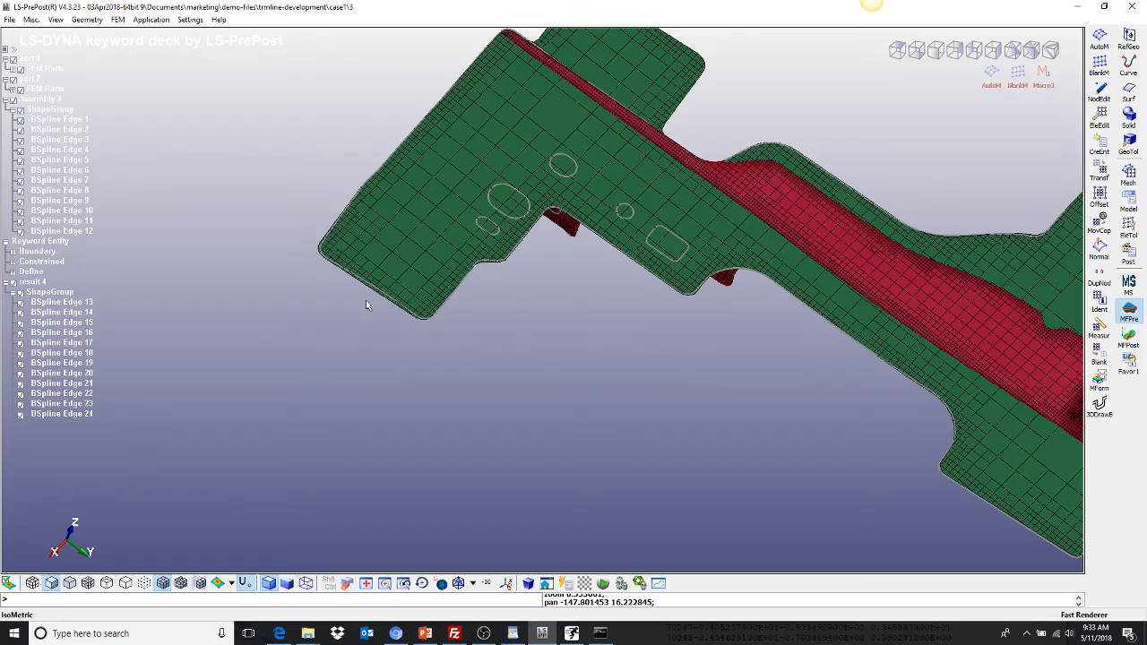
right_click_drag(379, 306, 445, 455, "shift")
right_click_drag(384, 212, 401, 420, "shift")
middle_click_drag(368, 251, 430, 258, "shift")
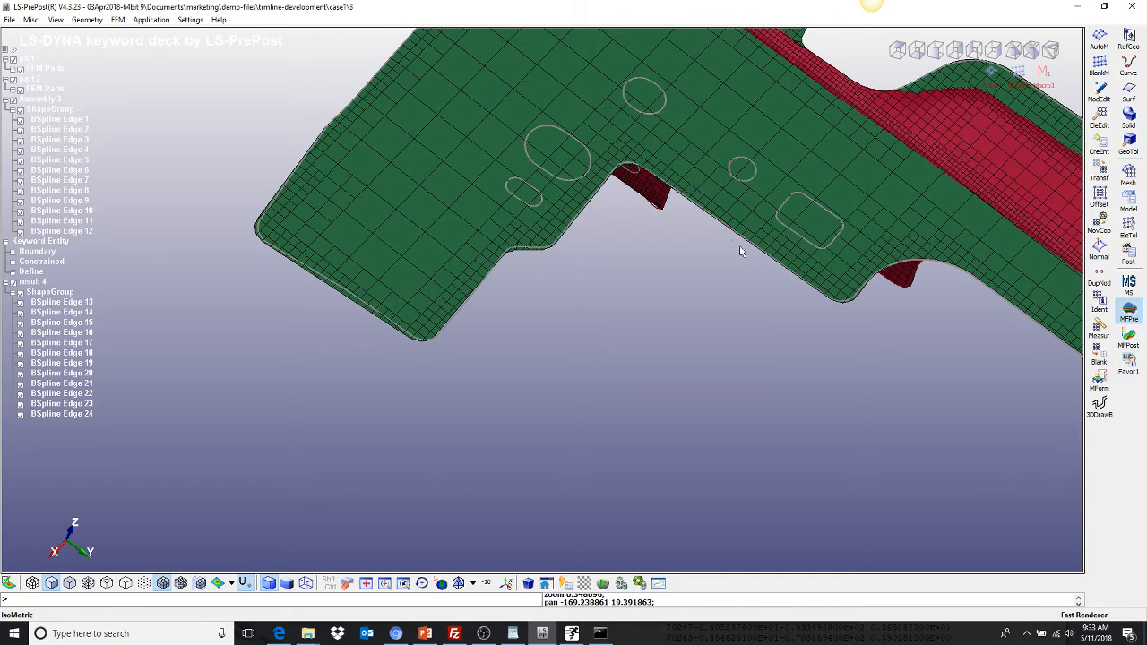
middle_click_drag(847, 274, 542, 134, "shift")
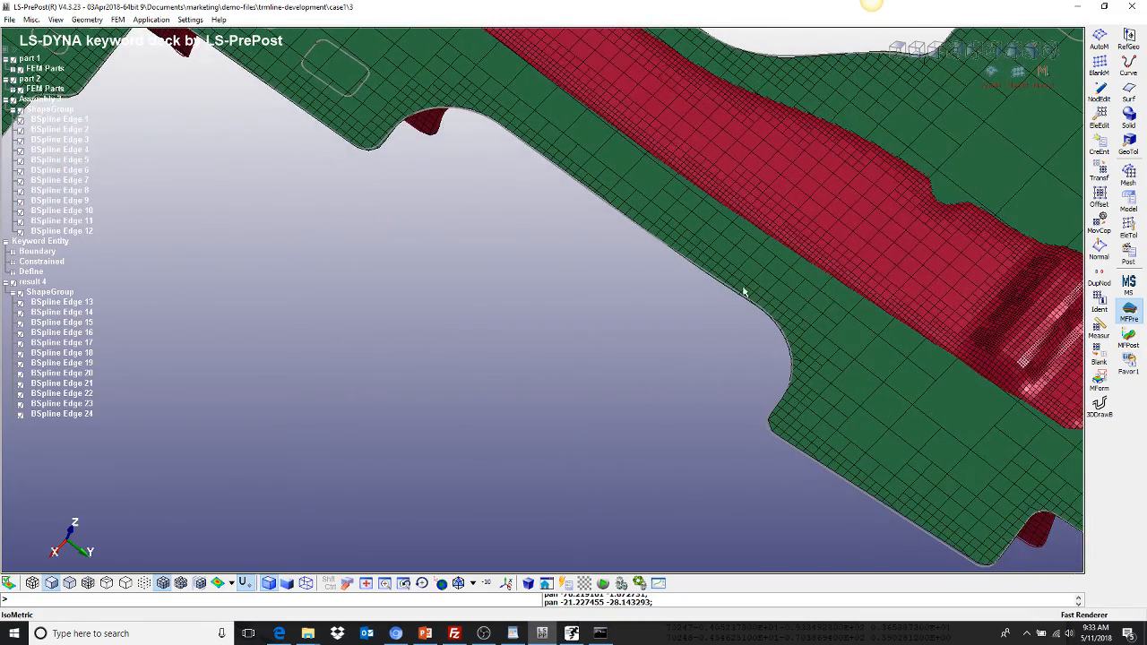
middle_click_drag(801, 359, 581, 179, "shift")
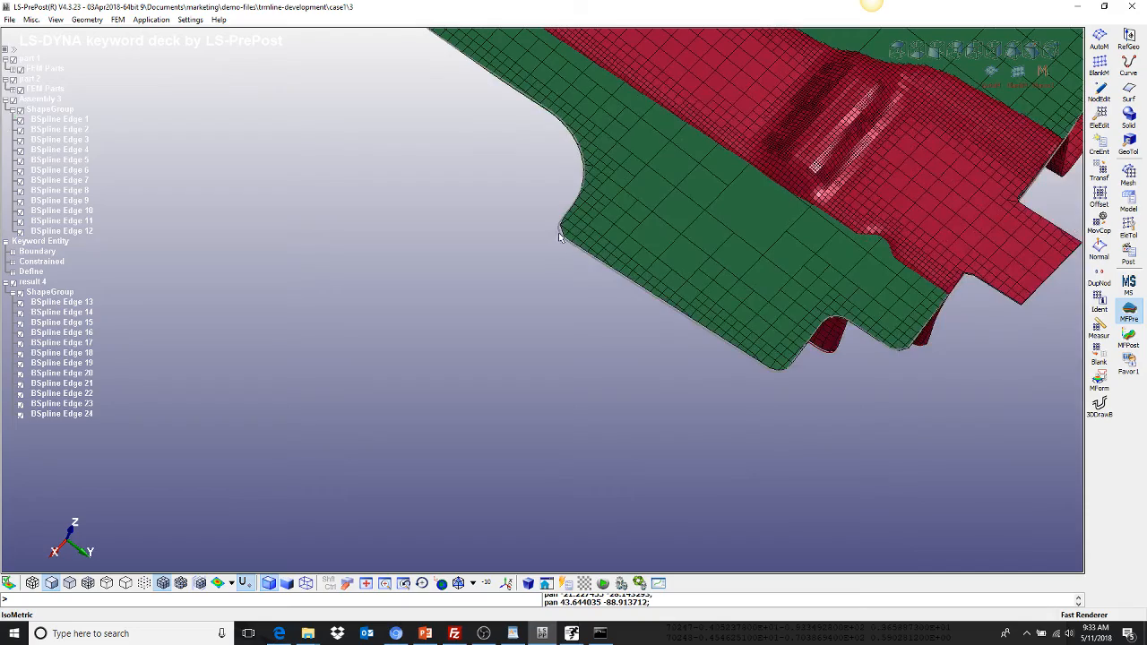
middle_click_drag(813, 295, 540, 416, "shift")
middle_click_drag(671, 199, 576, 392, "shift")
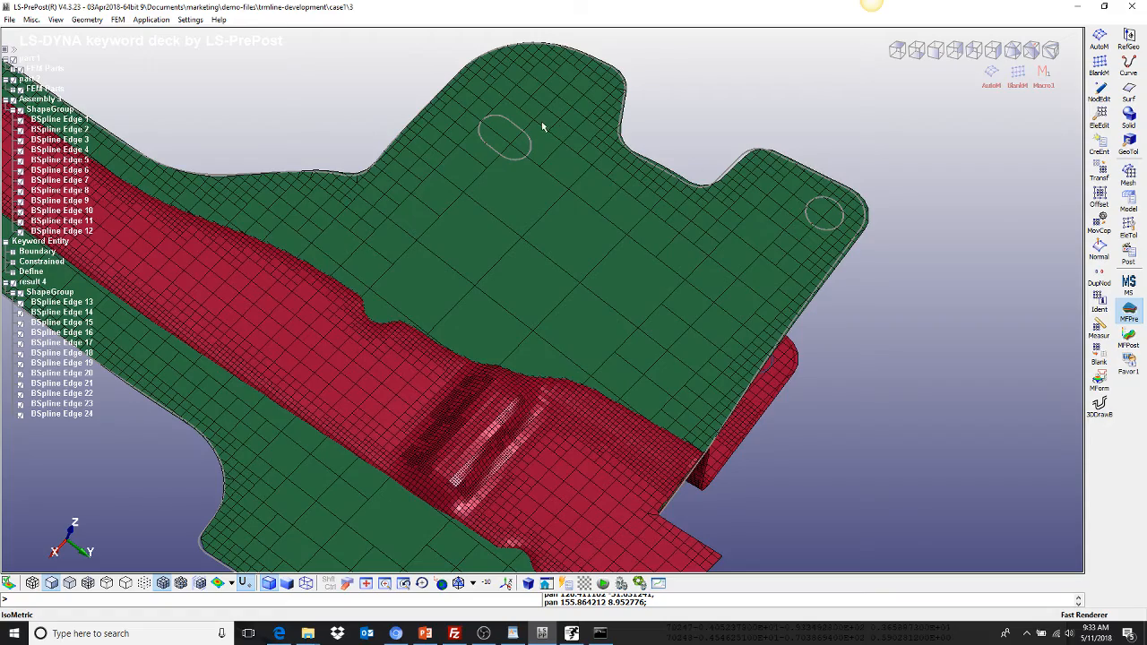
middle_click_drag(545, 127, 830, 226, "shift")
middle_click_drag(386, 171, 630, 320, "shift")
scroll(630, 321, "down", 2)
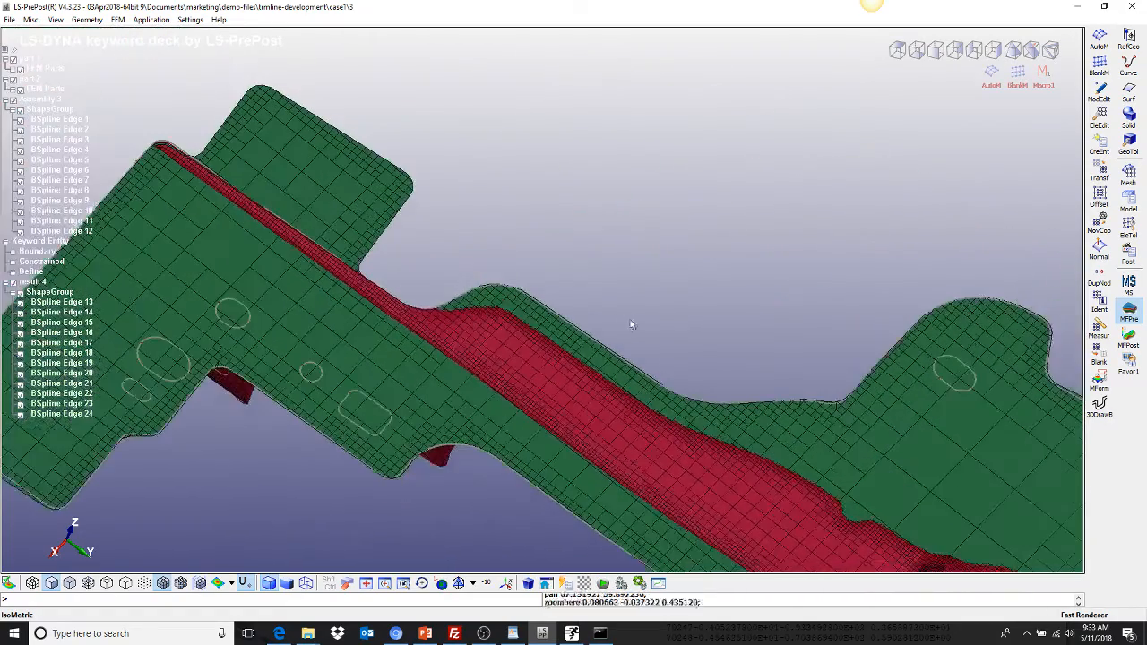
- Compare the trim curves with the blank and the formed part from the opposite side, including the area above the bent-down leg
left_click_drag(535, 309, 532, 221, "shift")
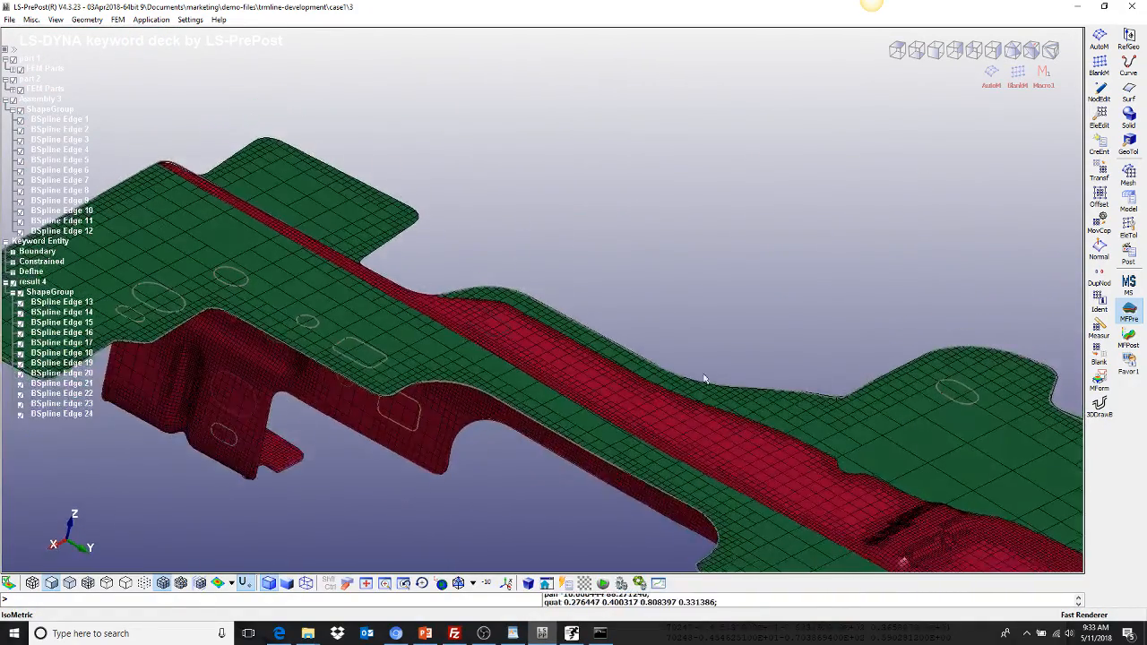
left_click_drag(704, 380, 594, 400, "shift")
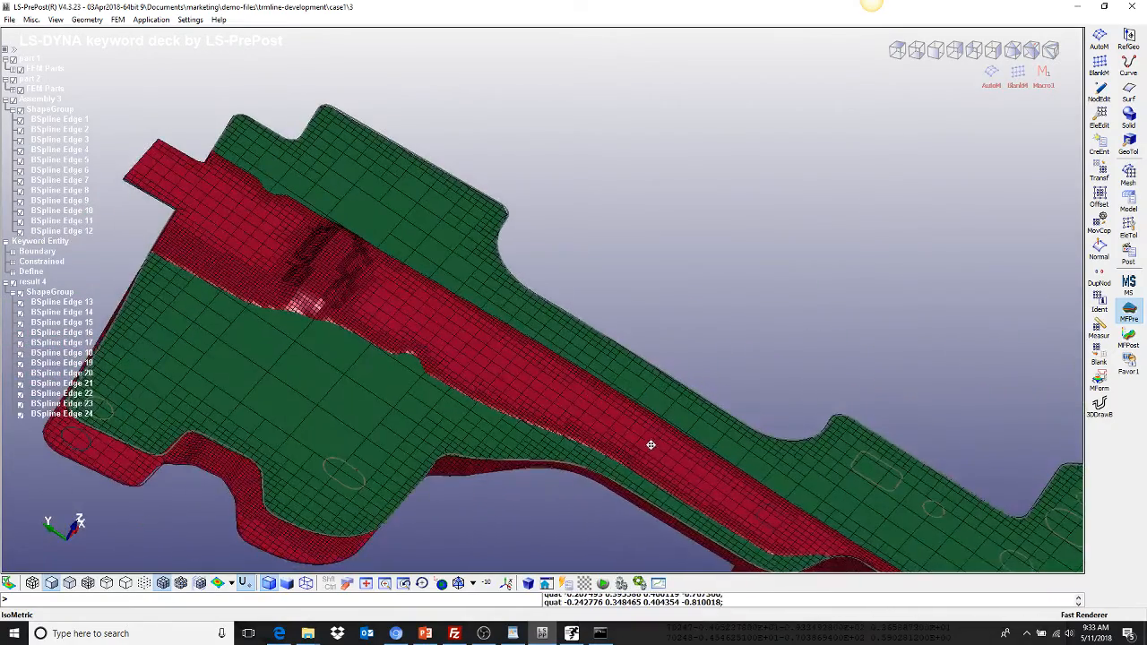
middle_click_drag(650, 444, 749, 299, "shift")
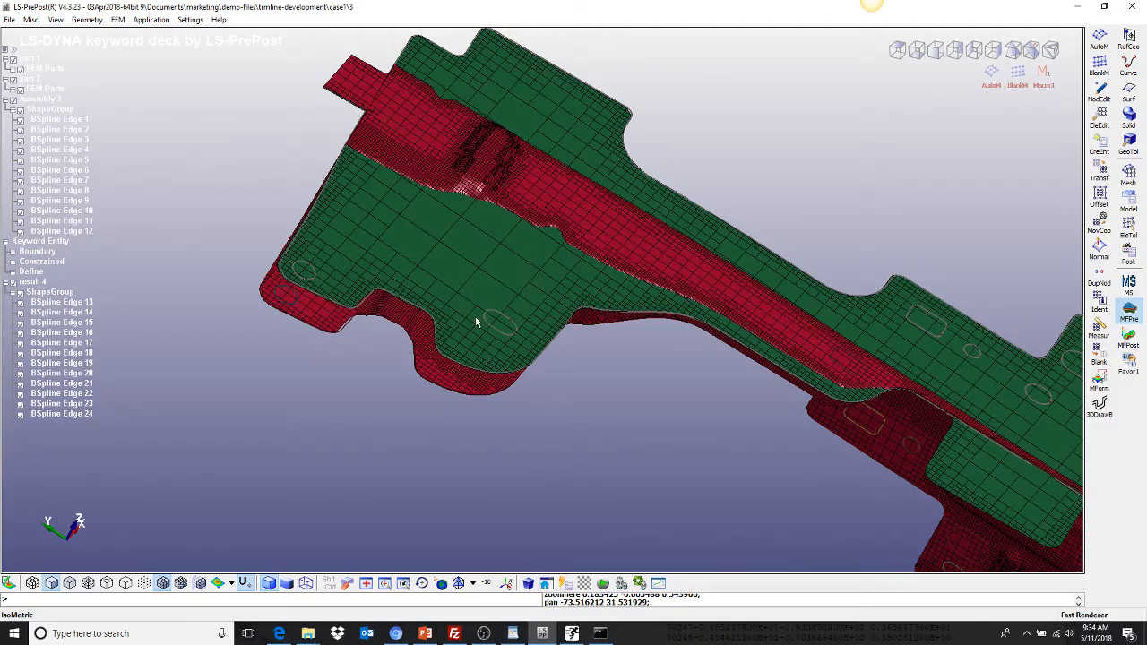
right_click_drag(685, 291, 401, 174, "shift")
right_click_drag(678, 384, 639, 330, "shift")
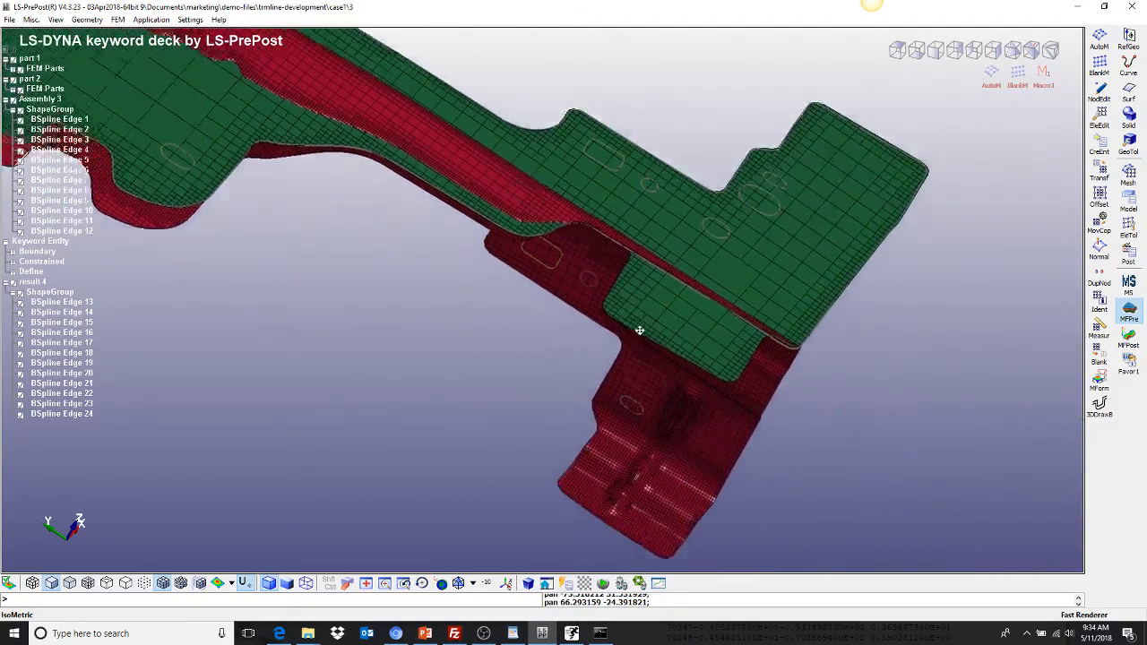
middle_click_drag(640, 331, 614, 287, "shift")
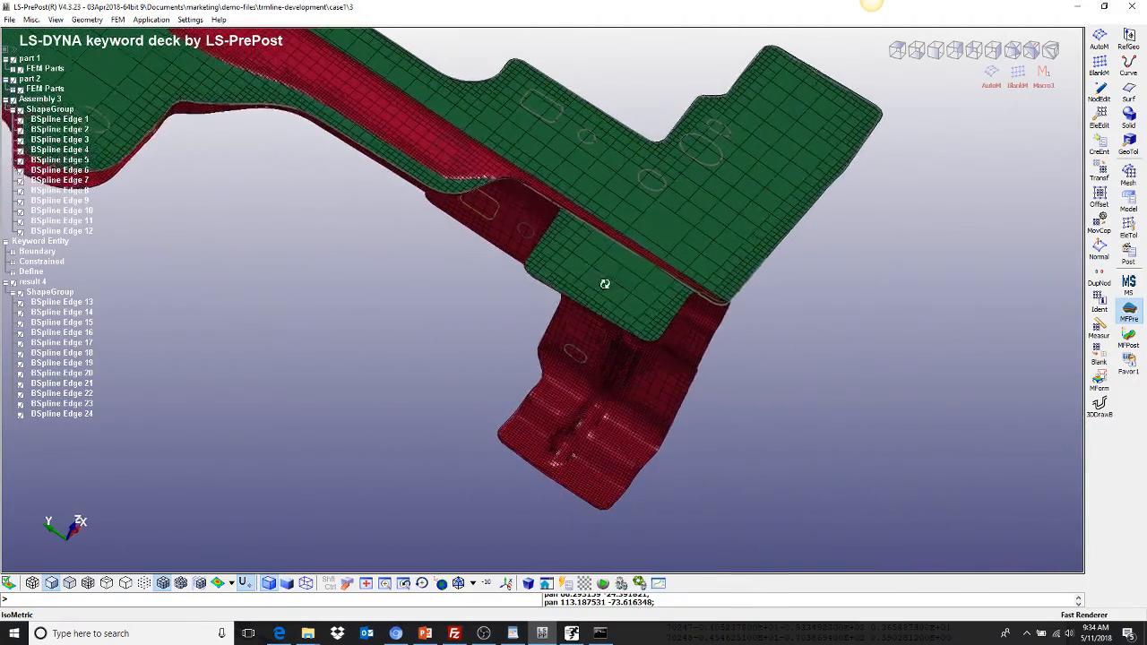
left_click_drag(604, 283, 310, 320, "shift")
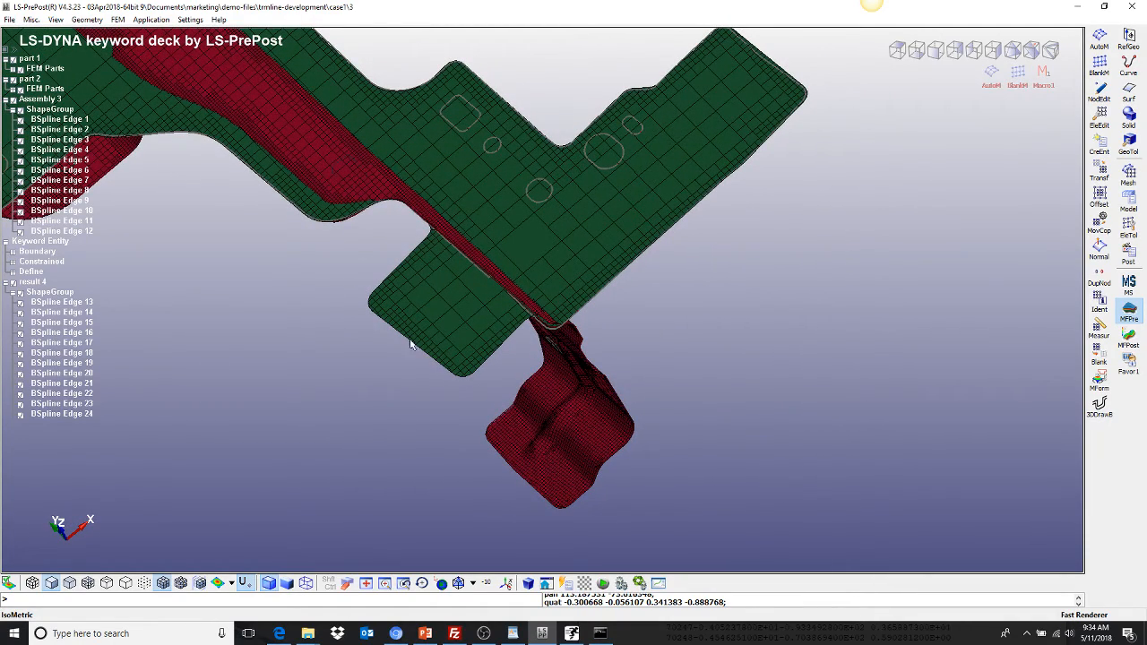
middle_click_drag(501, 247, 537, 210, "shift")
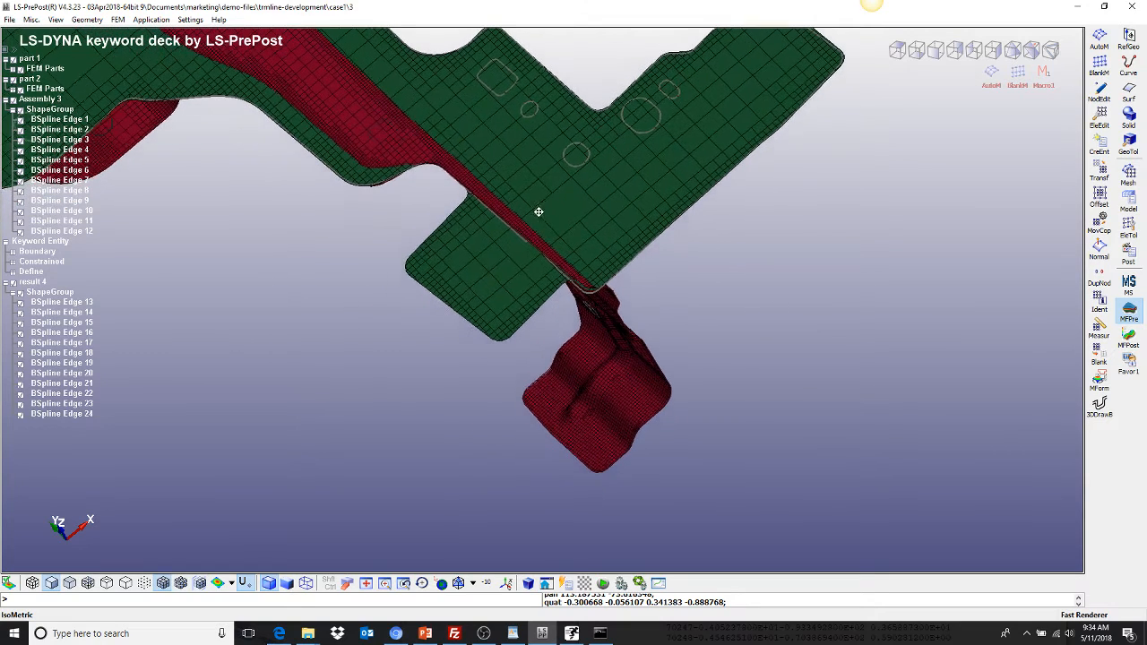
left_click_drag(516, 156, 464, 135, "shift")
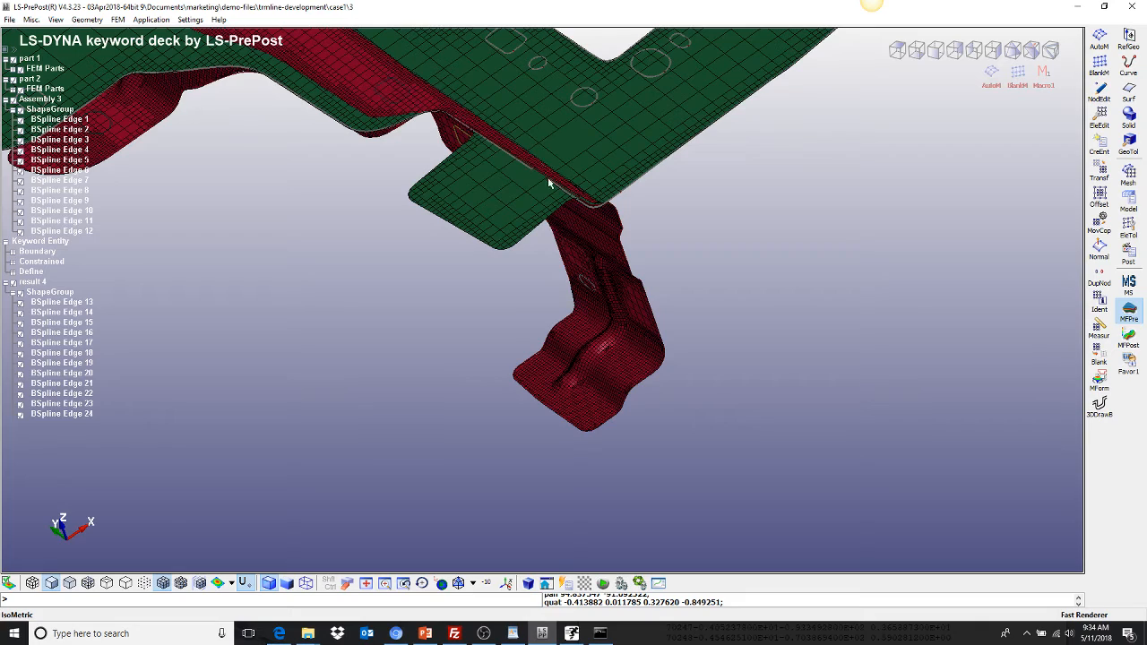
left_click_drag(556, 184, 568, 168, "shift")
middle_click_drag(568, 167, 572, 173, "shift")
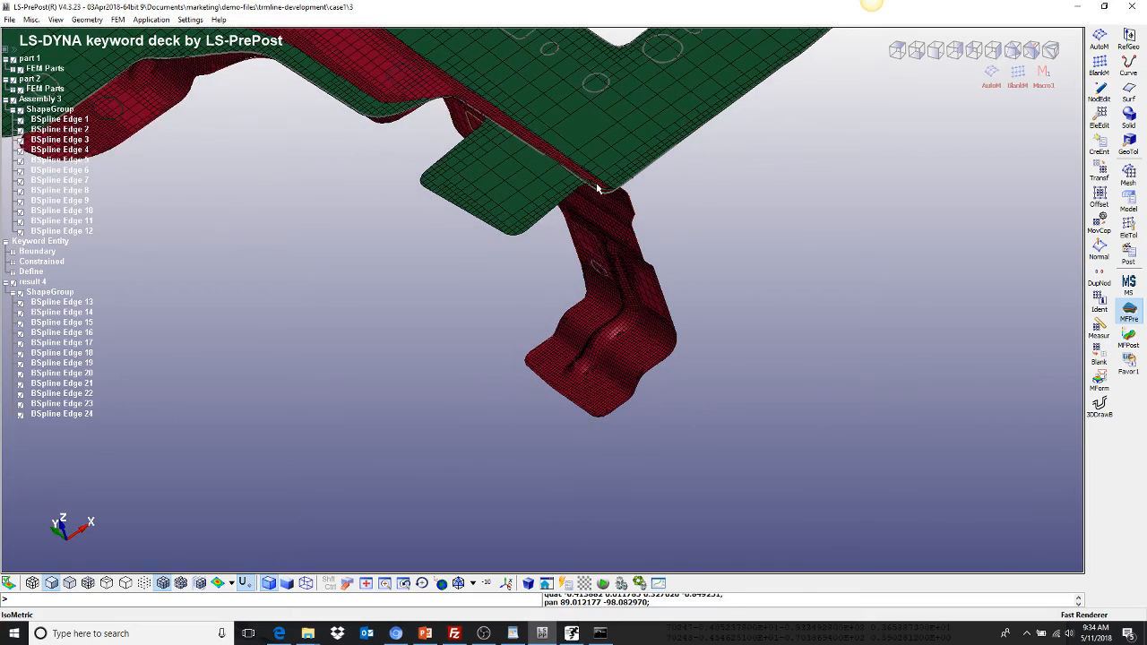
middle_click_drag(451, 98, 504, 217, "shift")
middle_click_drag(353, 123, 498, 257, "shift")
middle_click_drag(366, 158, 454, 167, "shift")
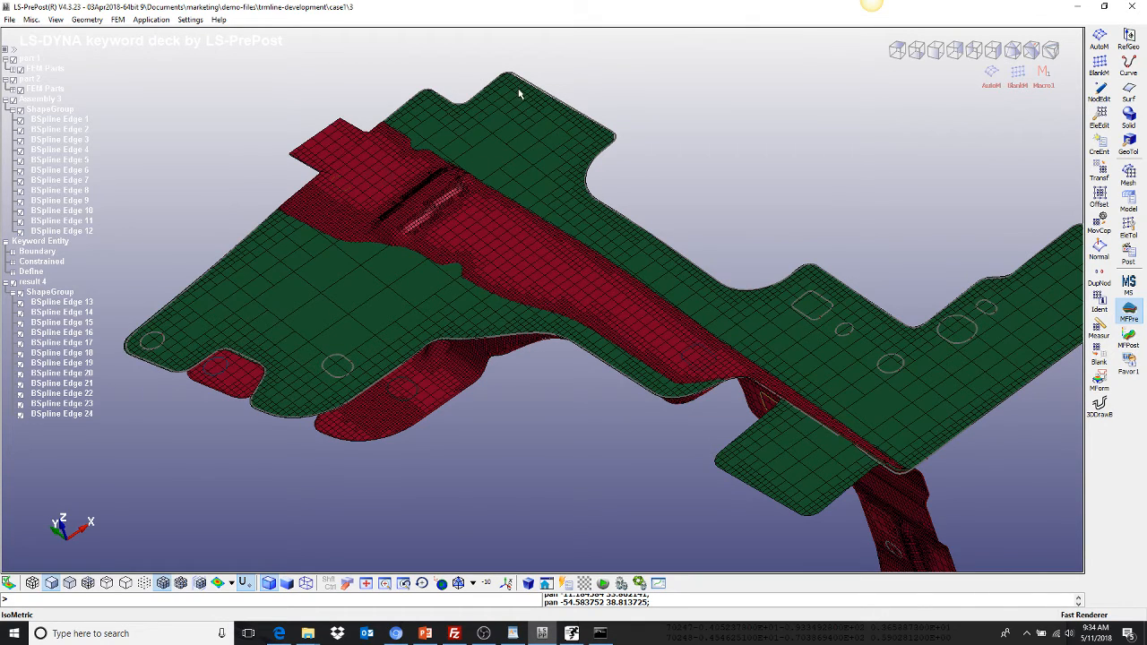
- Reopen the metal forming Blank Size/trim line Dev tool to access its result conversion options
left_click(148, 19)
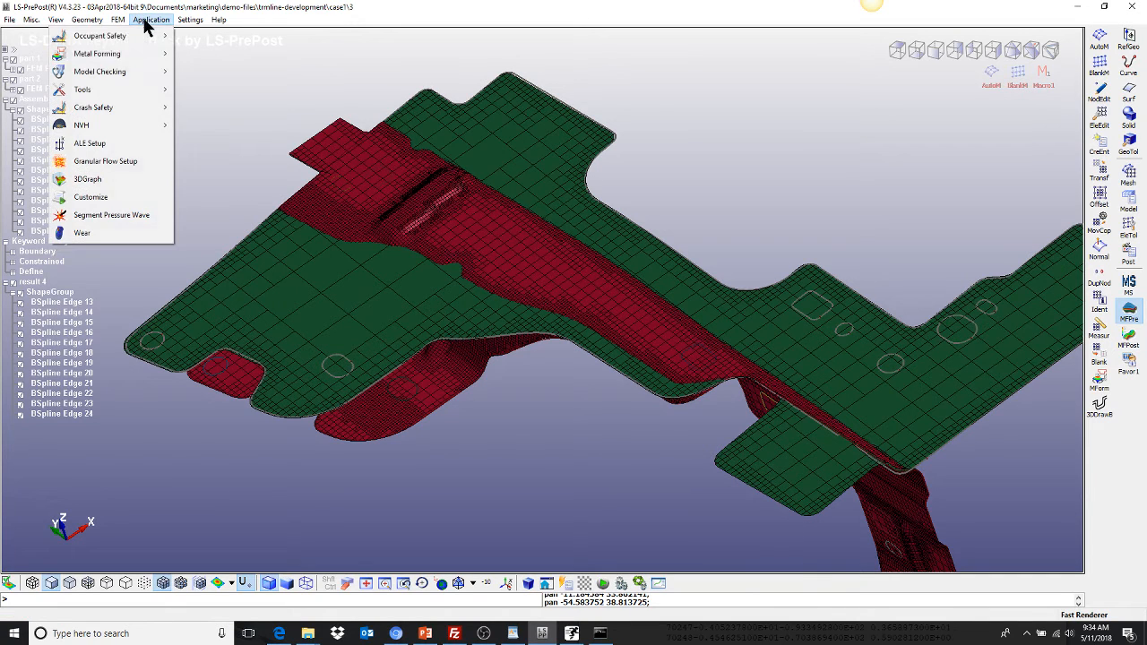
mouse_move(142, 52)
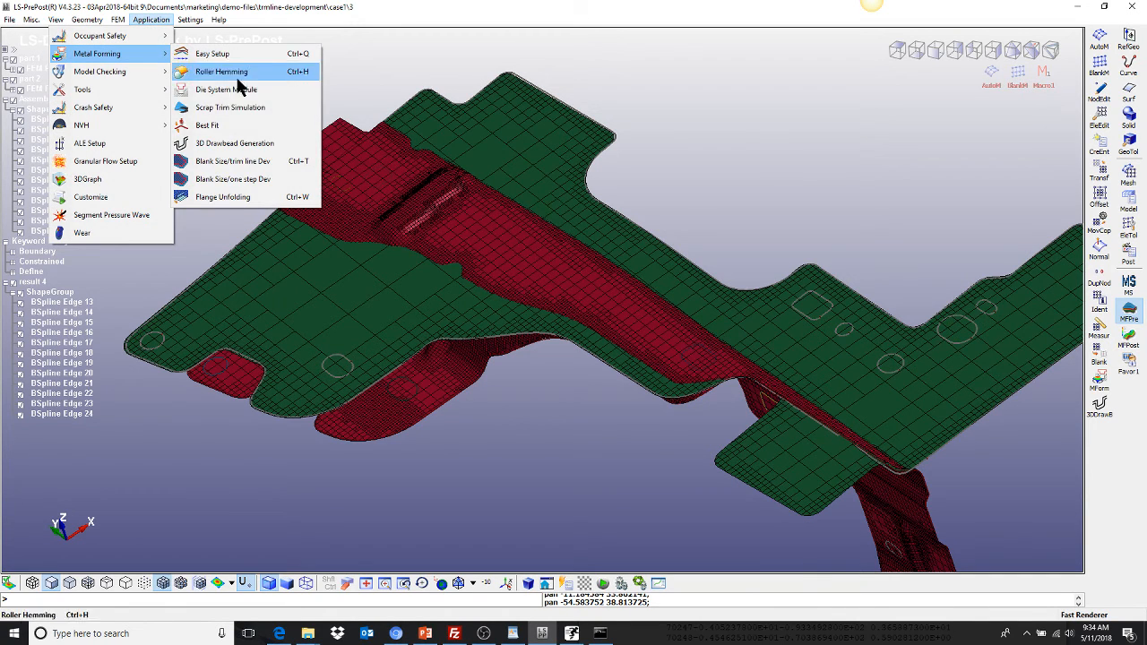
left_click(260, 162)
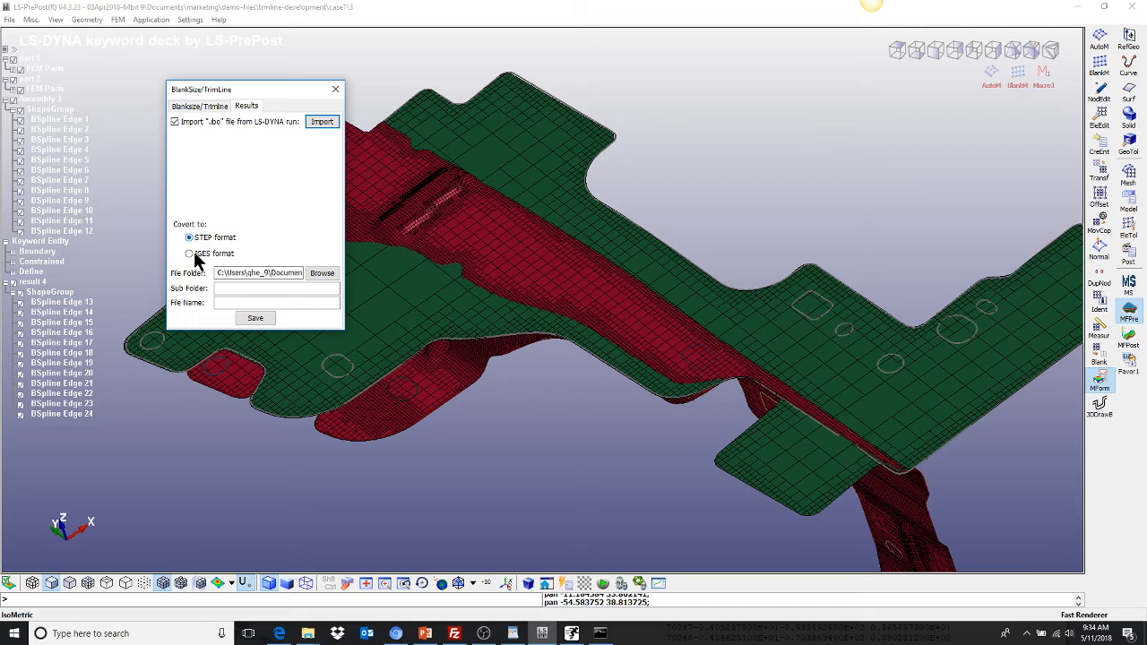